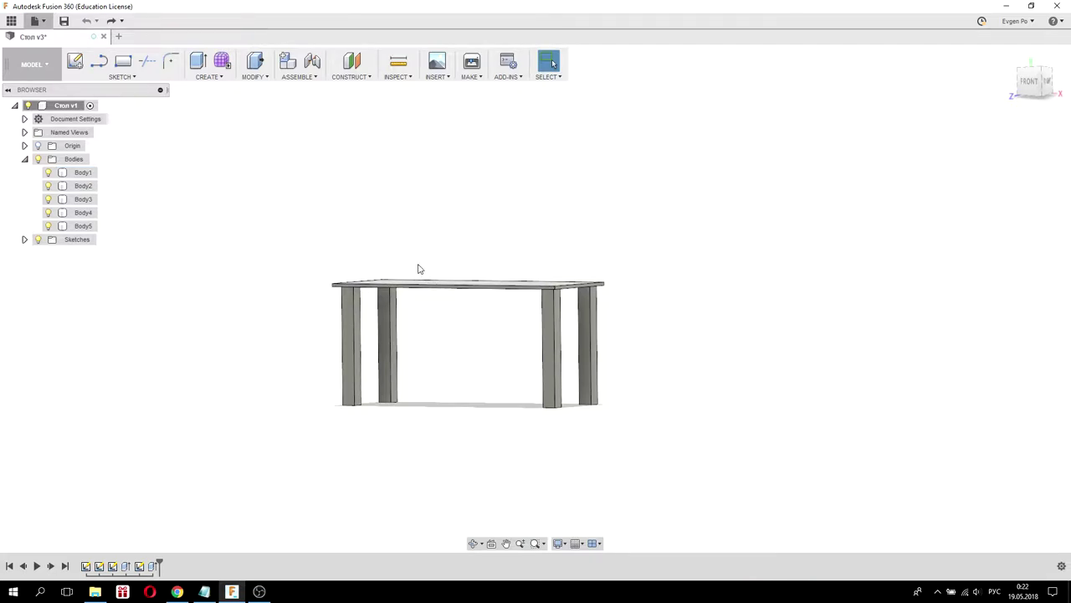
Start a Rule Fillet on the table model from the MODIFY menu.
mouse_move(435, 253)
middle_mouse_down("shift")
mouse_move(430, 239)
mouse_move(419, 246)
mouse_move(442, 245)
middle_mouse_up("shift")
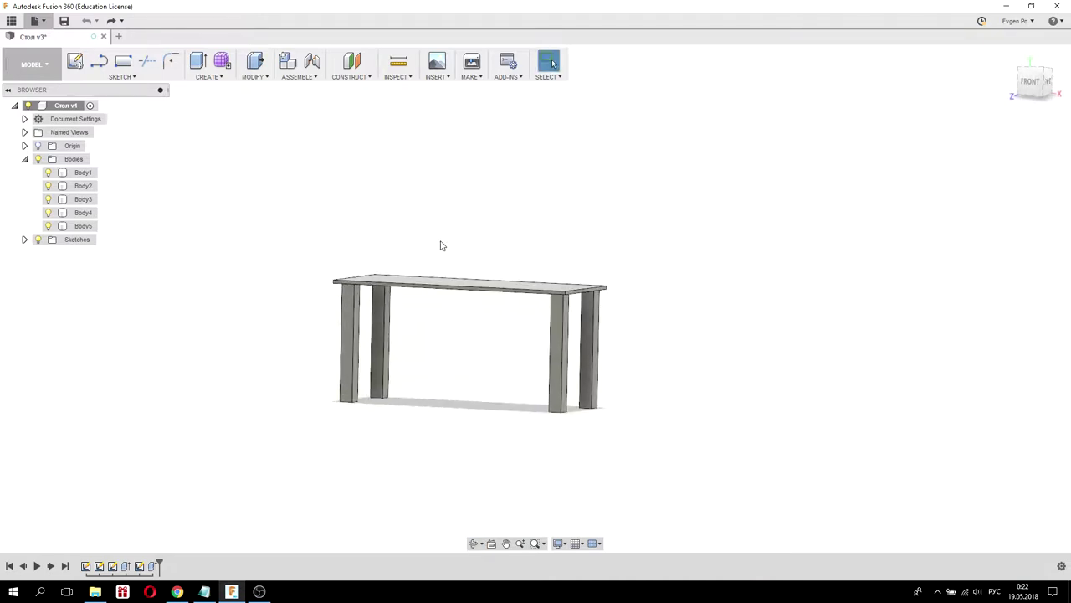
left_click(209, 77)
mouse_move(255, 76)
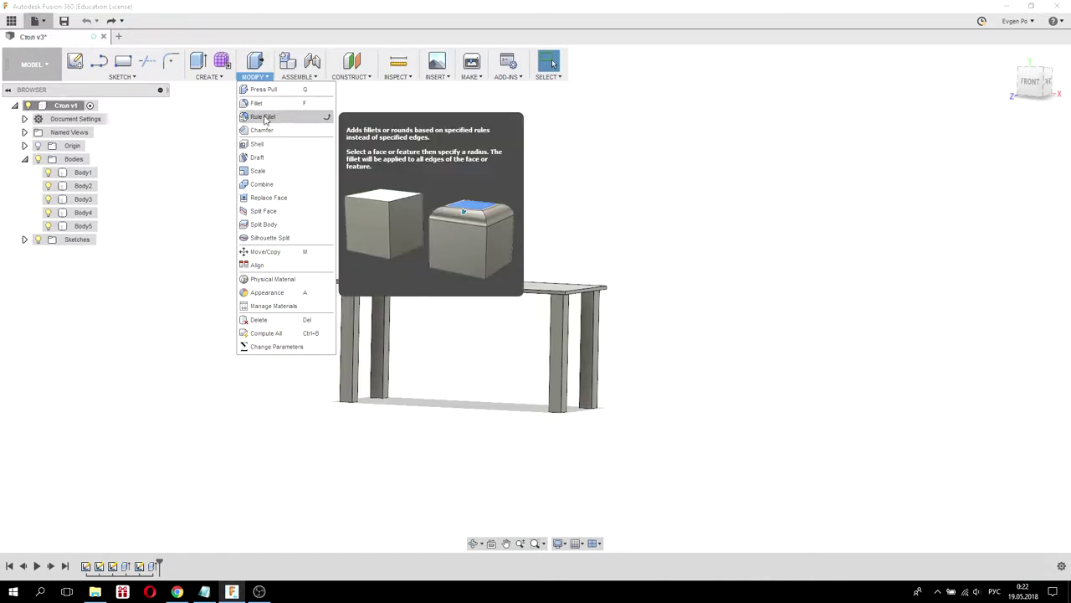
left_click(264, 117)
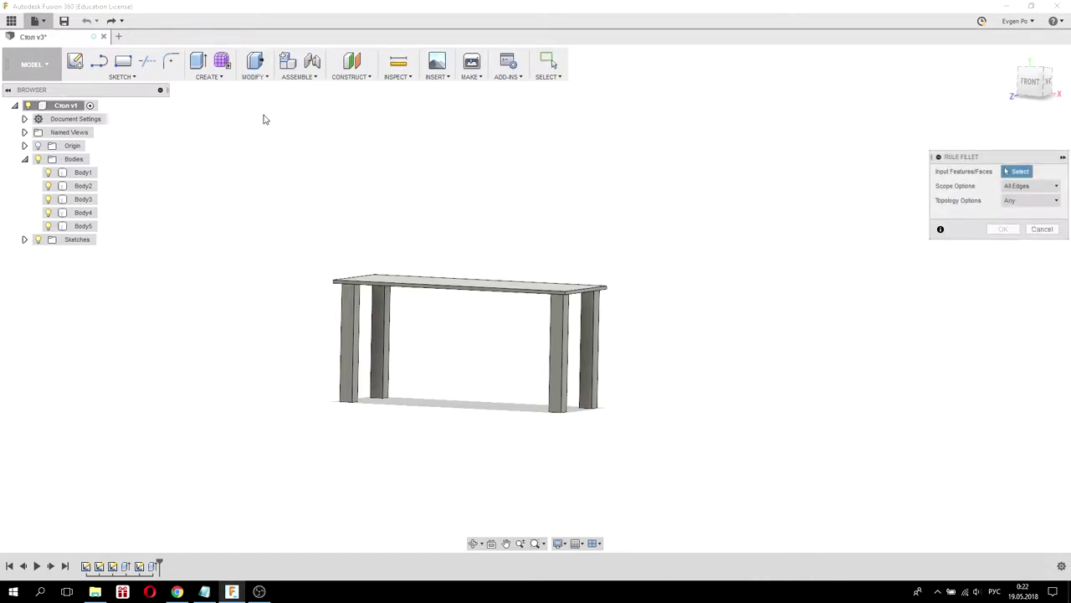
Select the tabletop's upper and lower faces for the rule fillet.
middle_click_drag(391, 187, 452, 212, "shift")
left_click(457, 298)
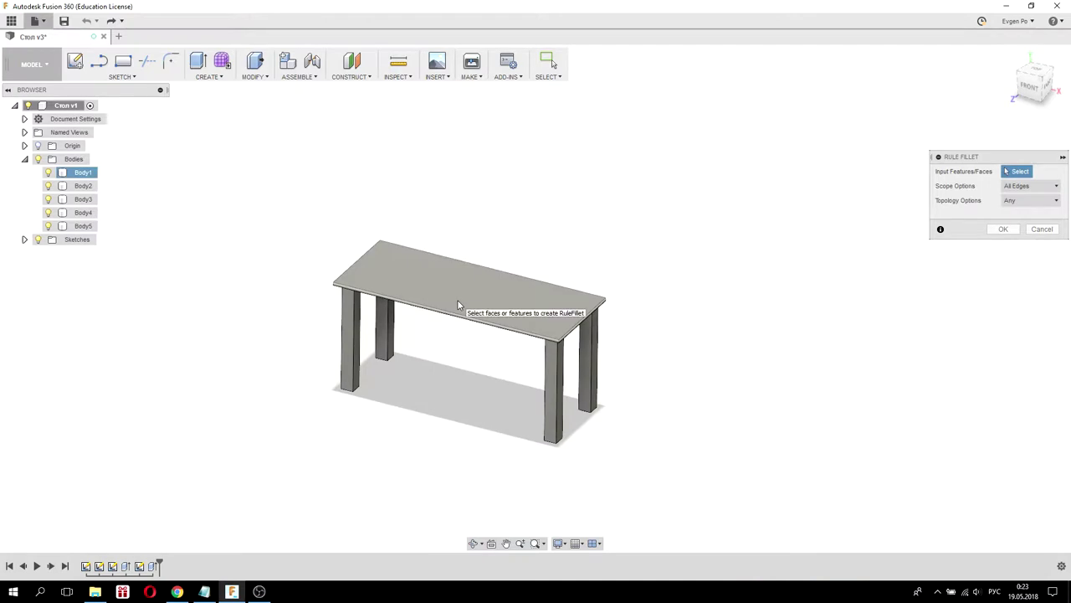
left_click(461, 298)
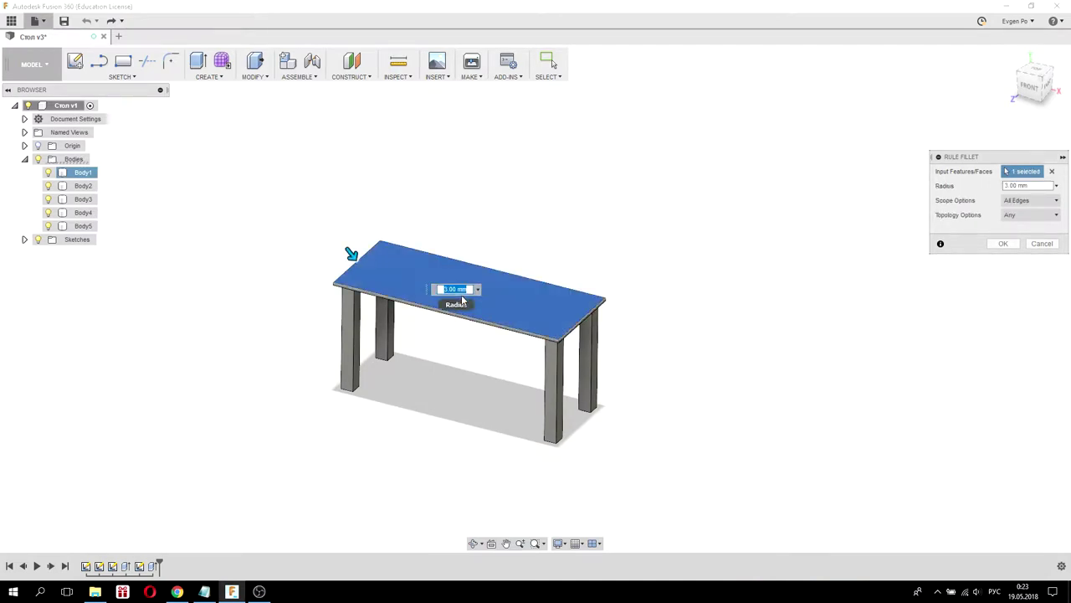
middle_click_drag(498, 316, 506, 291, "shift")
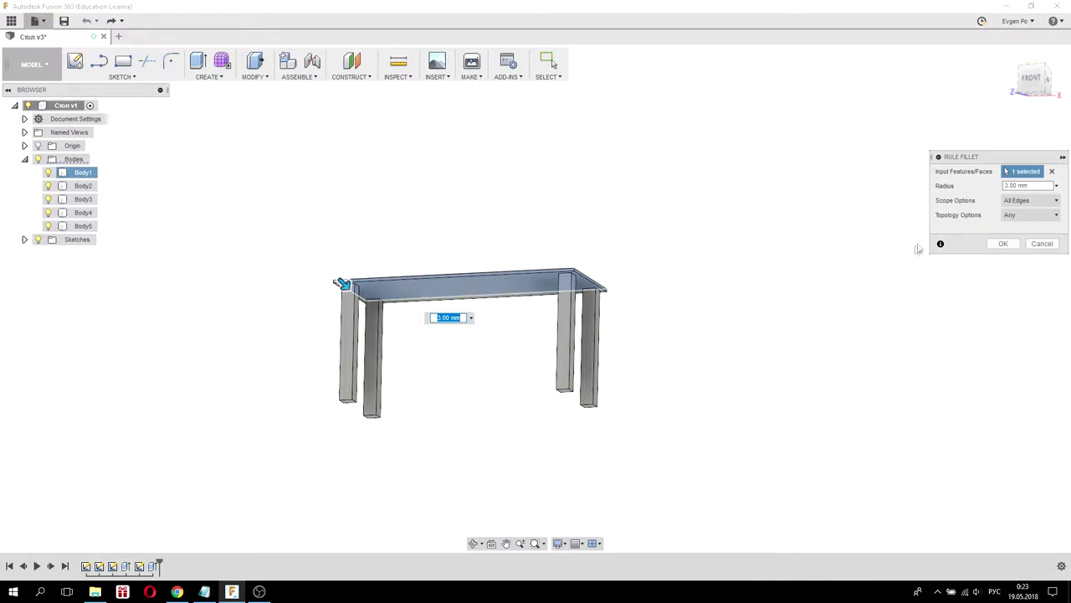
left_click_drag(971, 158, 776, 118)
type("0")
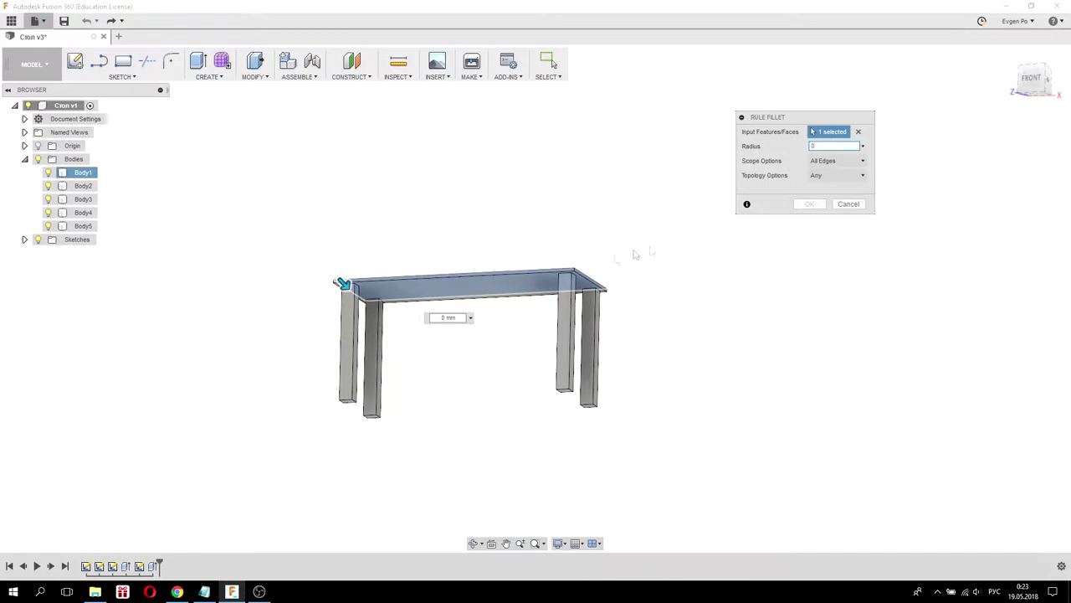
left_click(505, 292)
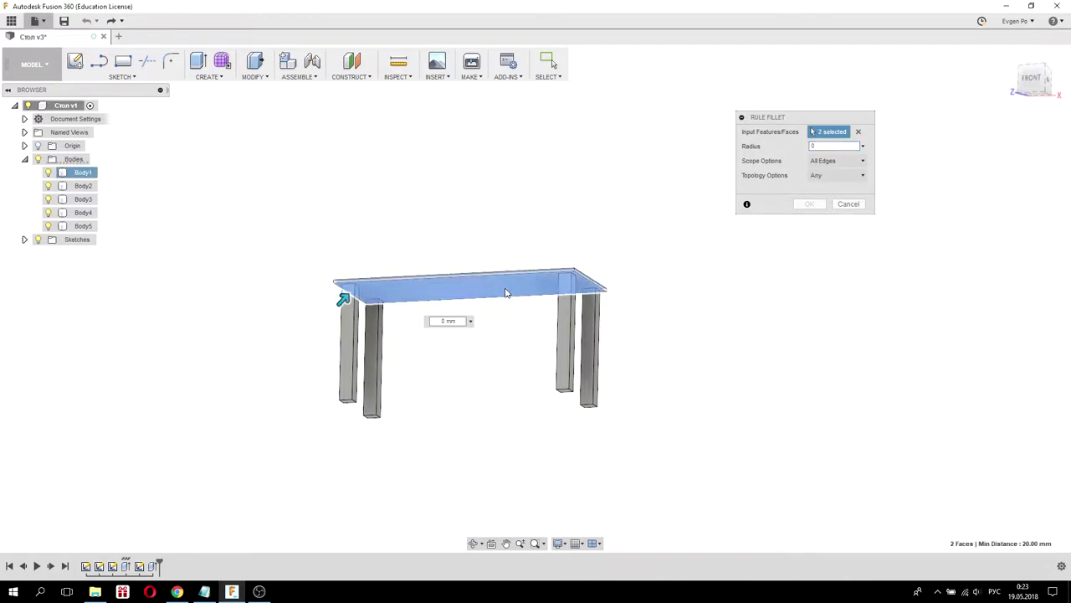
Set the rule fillet radius to 4 mm and apply it.
left_click(810, 147)
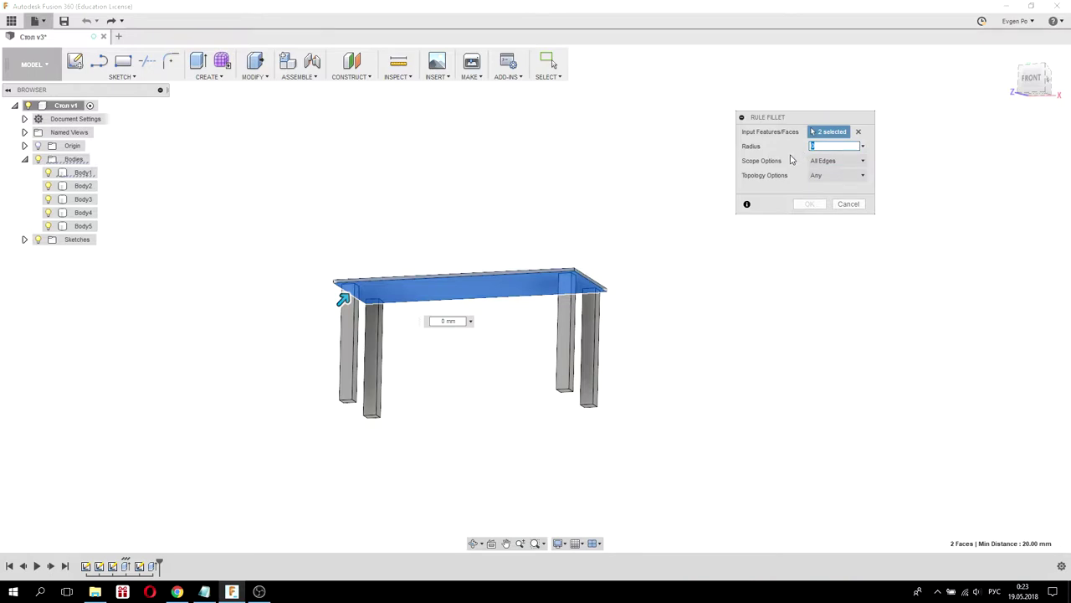
type("3")
scroll(575, 265, "up", 2)
scroll(586, 263, "up", 3)
scroll(594, 261, "up", 2)
double_click(820, 147)
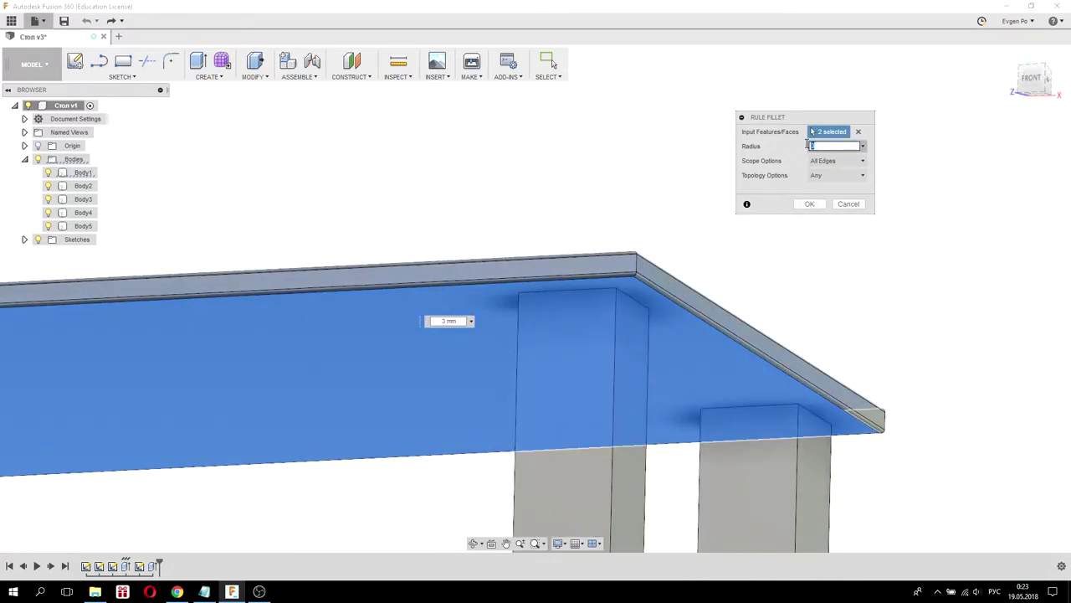
type("4")
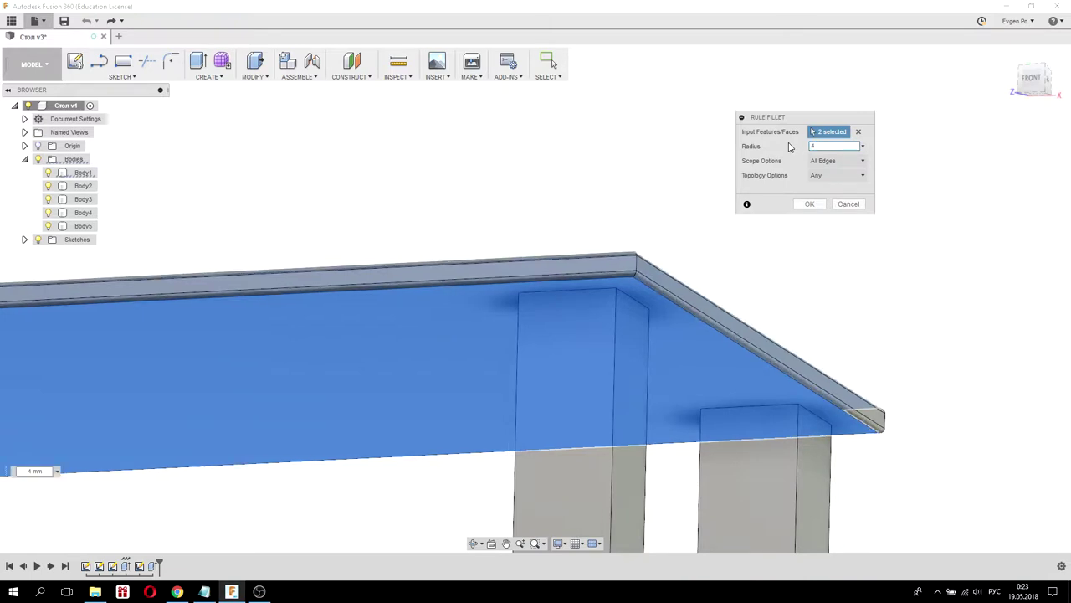
left_click(809, 204)
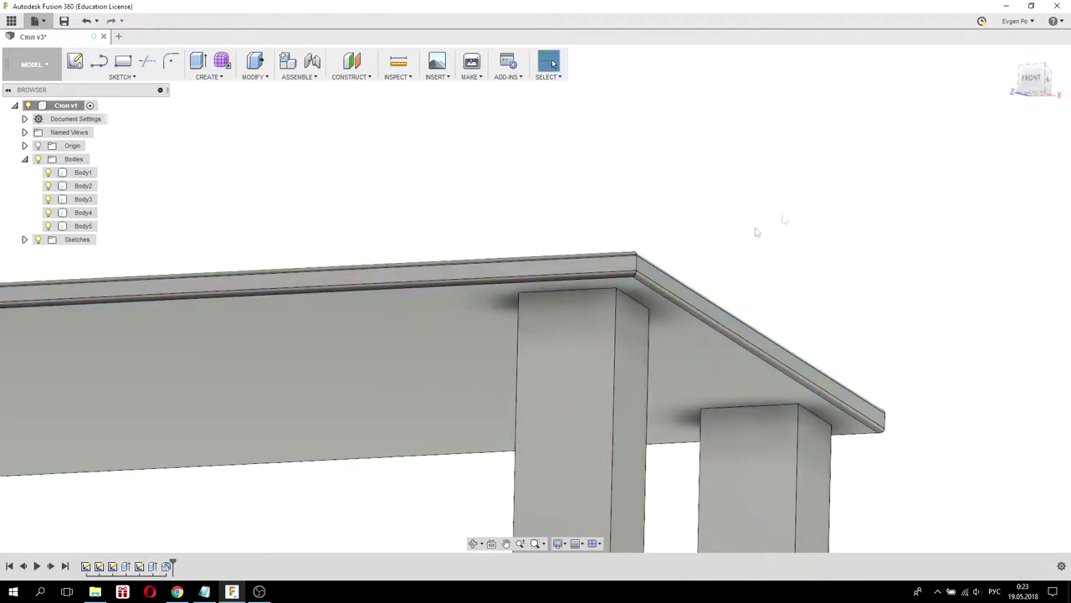
middle_click_drag(652, 206, 646, 223, "shift")
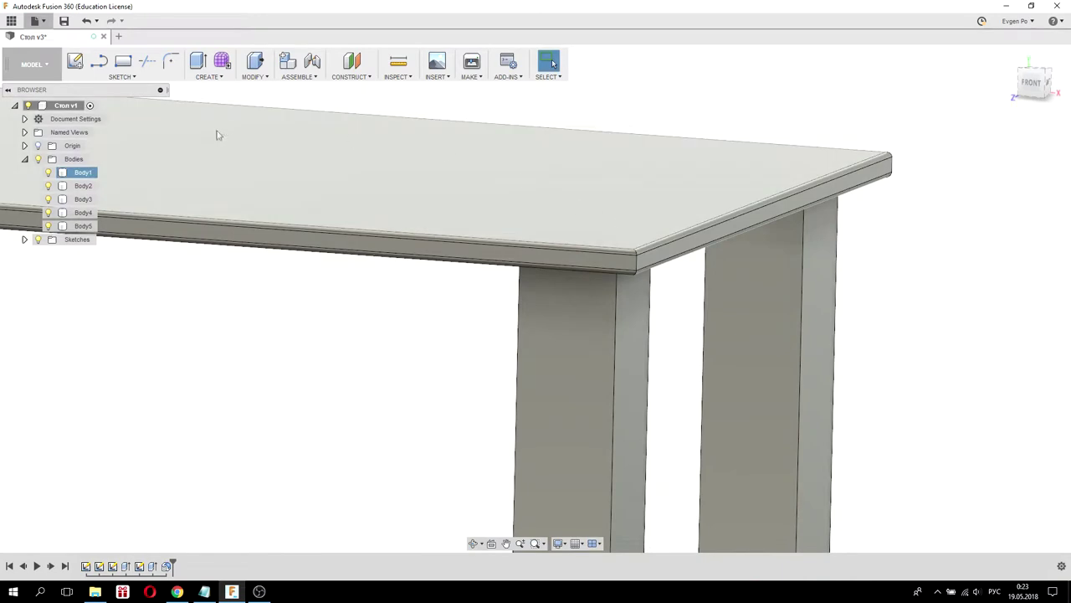
Start a regular Fillet and pick two tabletop edges.
left_click(256, 77)
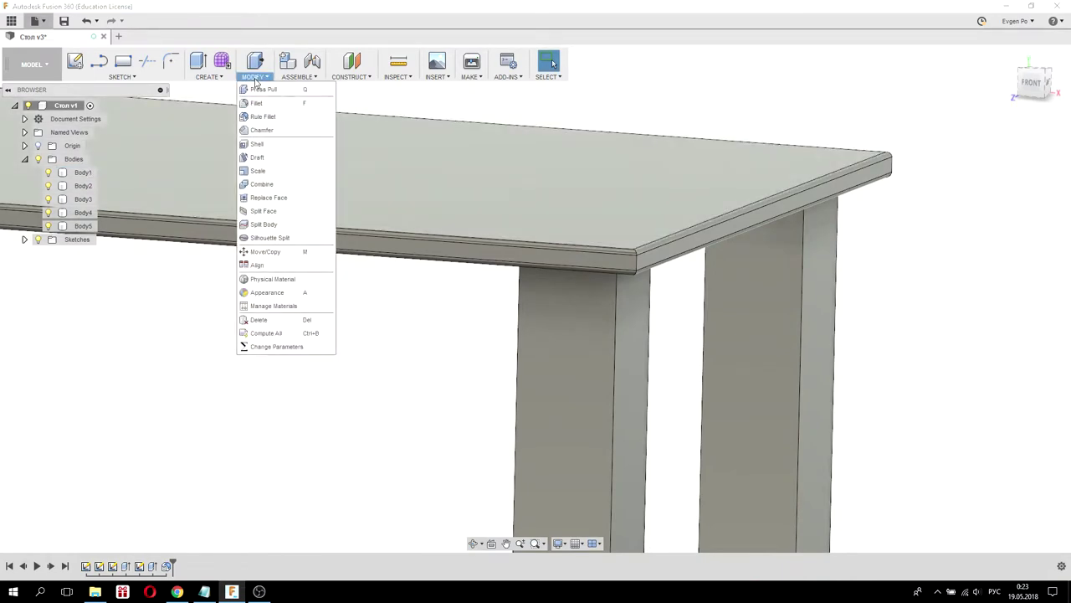
left_click(259, 103)
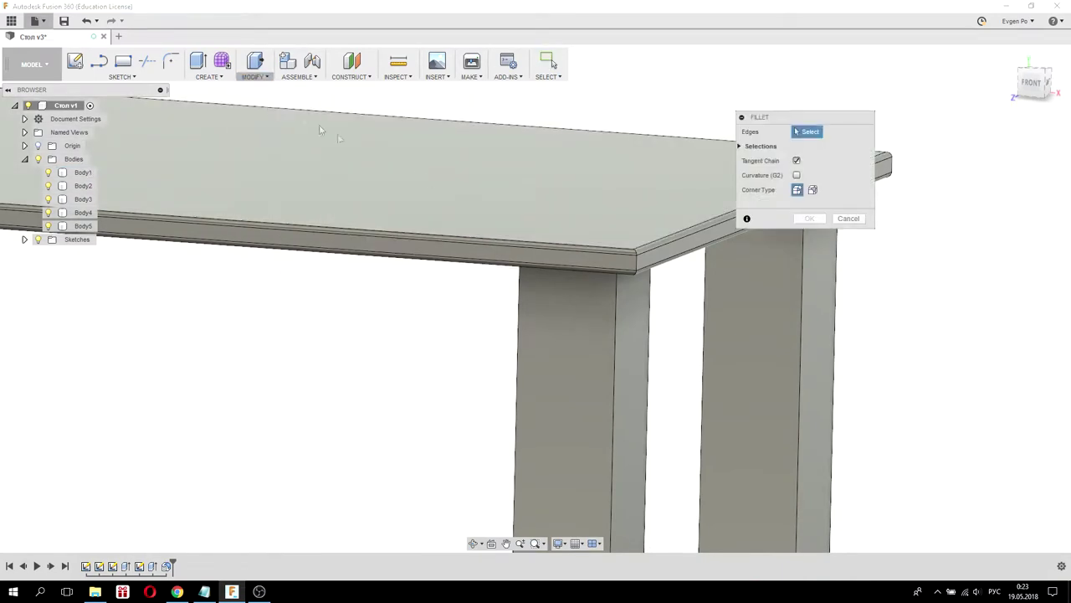
scroll(472, 175, "down", 5)
scroll(681, 183, "up", 3)
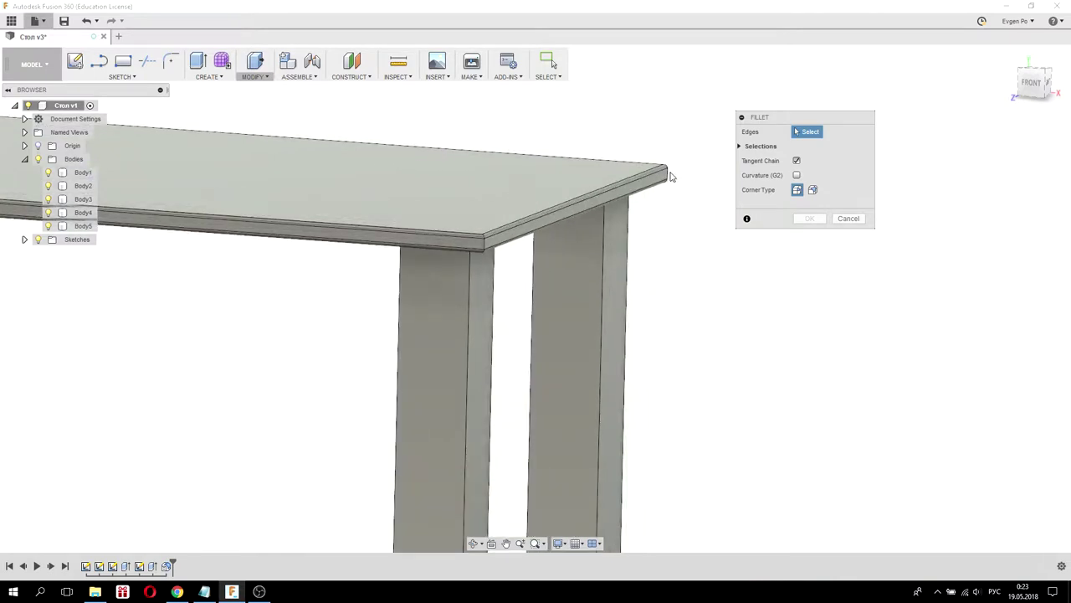
left_click(671, 176)
left_click(483, 244)
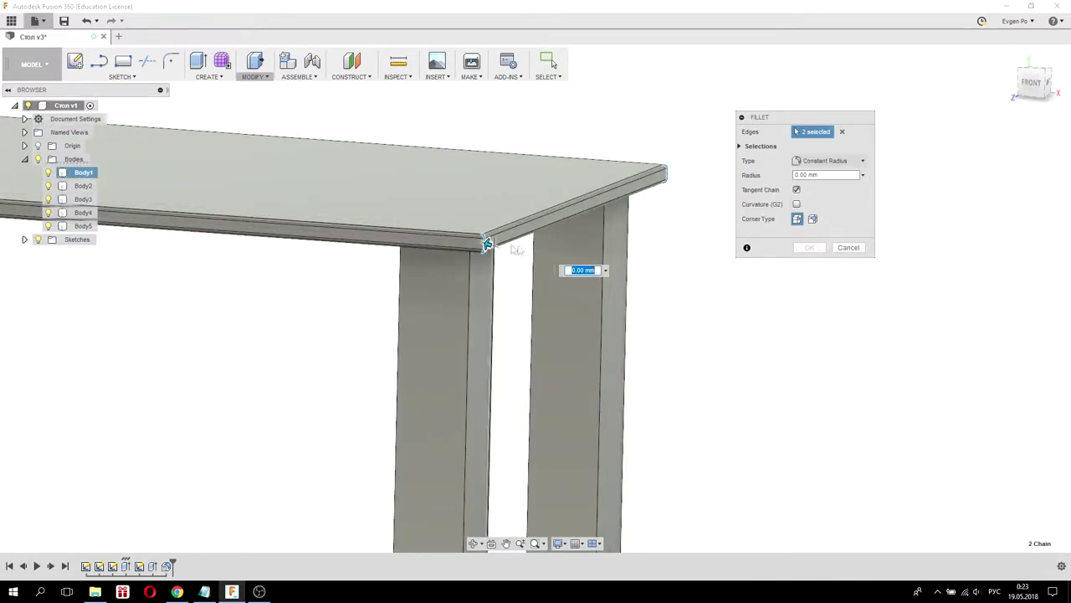
Add the front and fourth tabletop edges to the fillet selection.
scroll(483, 244, "down", 2)
scroll(401, 234, "down", 2)
scroll(329, 219, "down", 1)
mouse_move(328, 219)
middle_mouse_down("shift")
mouse_move(407, 210)
mouse_move(349, 242)
middle_mouse_up("shift")
scroll(350, 243, "up", 2)
scroll(350, 243, "up", 3)
left_click(350, 243)
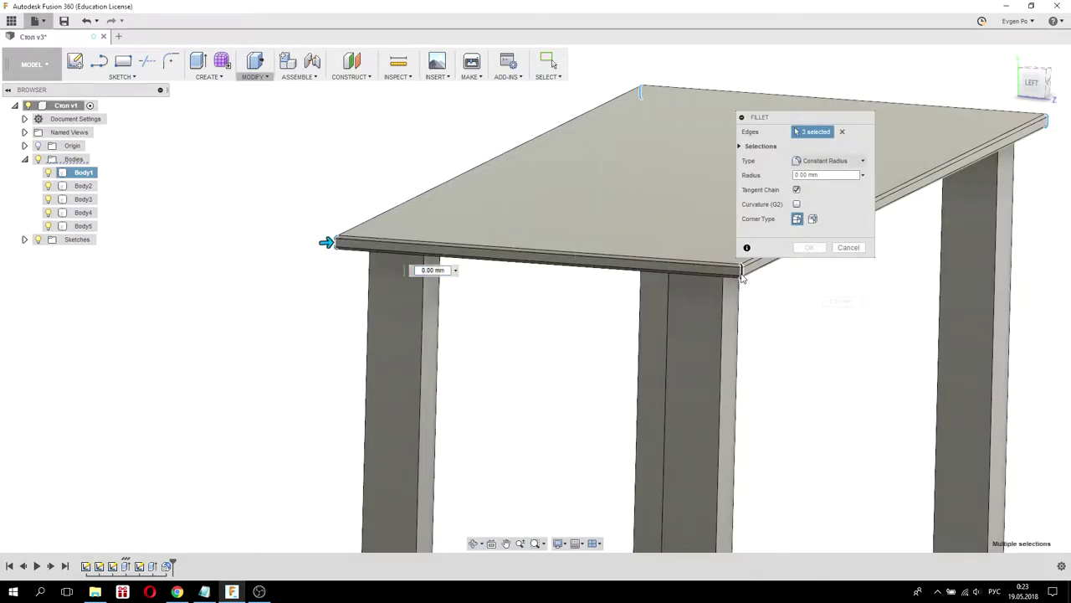
left_click(742, 278)
scroll(741, 278, "down", 2)
mouse_move(725, 292)
middle_mouse_down("shift")
mouse_move(650, 290)
mouse_move(694, 264)
middle_mouse_up("shift")
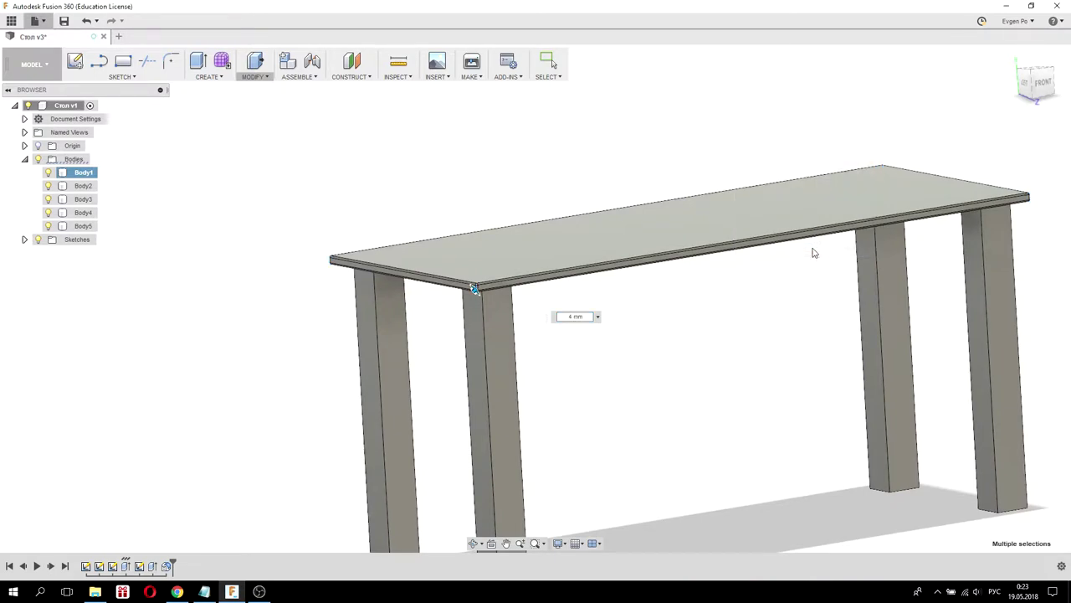
Apply the 4 mm fillet and orbit around the rounded corners.
left_click(810, 248)
scroll(476, 284, "up", 5)
mouse_move(483, 278)
middle_mouse_down("shift")
mouse_move(454, 270)
mouse_move(461, 280)
middle_mouse_up("shift")
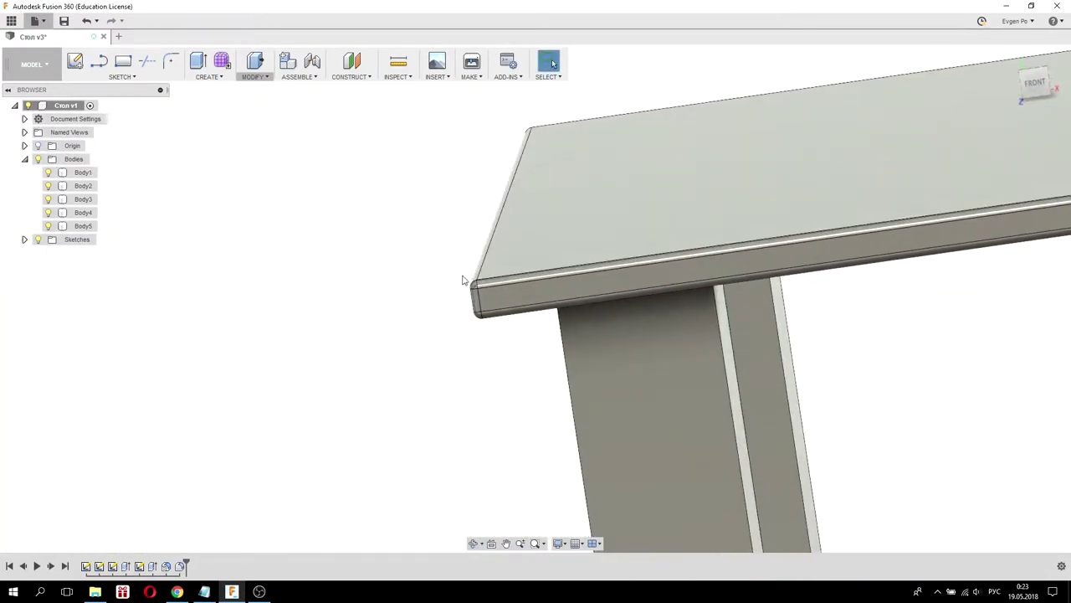
scroll(449, 266, "down", 2)
scroll(450, 265, "down", 2)
scroll(450, 265, "down", 2)
scroll(450, 265, "down", 2)
mouse_move(617, 274)
middle_mouse_down("shift")
mouse_move(597, 263)
mouse_move(566, 285)
middle_mouse_up("shift")
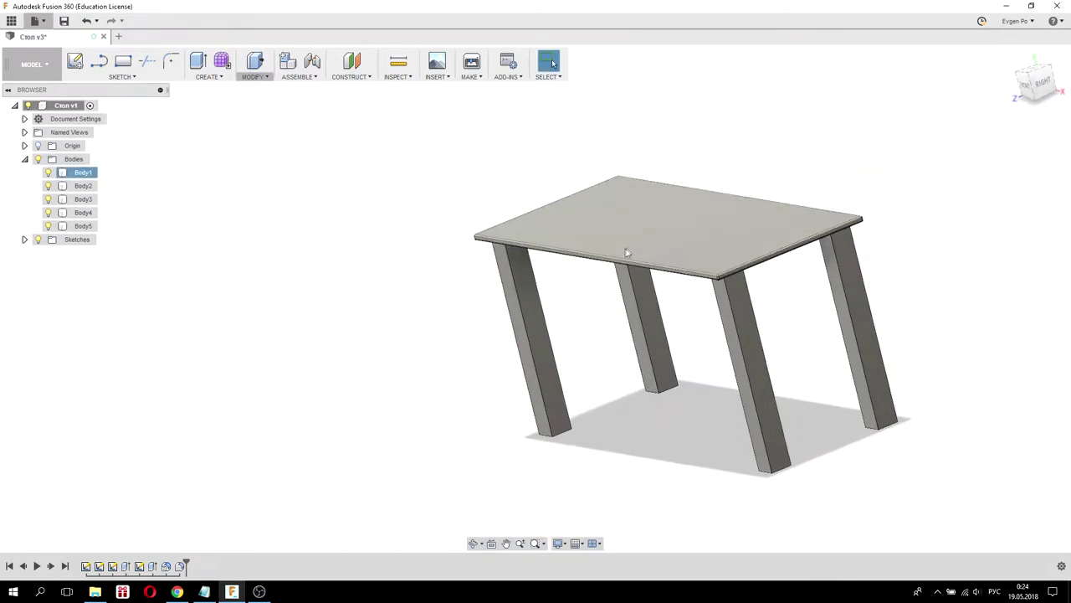
Start a Chamfer and select the first leg's four bottom edges.
mouse_move(789, 430)
middle_mouse_down("shift")
mouse_move(779, 335)
mouse_move(746, 418)
mouse_move(765, 363)
mouse_move(742, 387)
mouse_move(770, 377)
middle_mouse_up("shift")
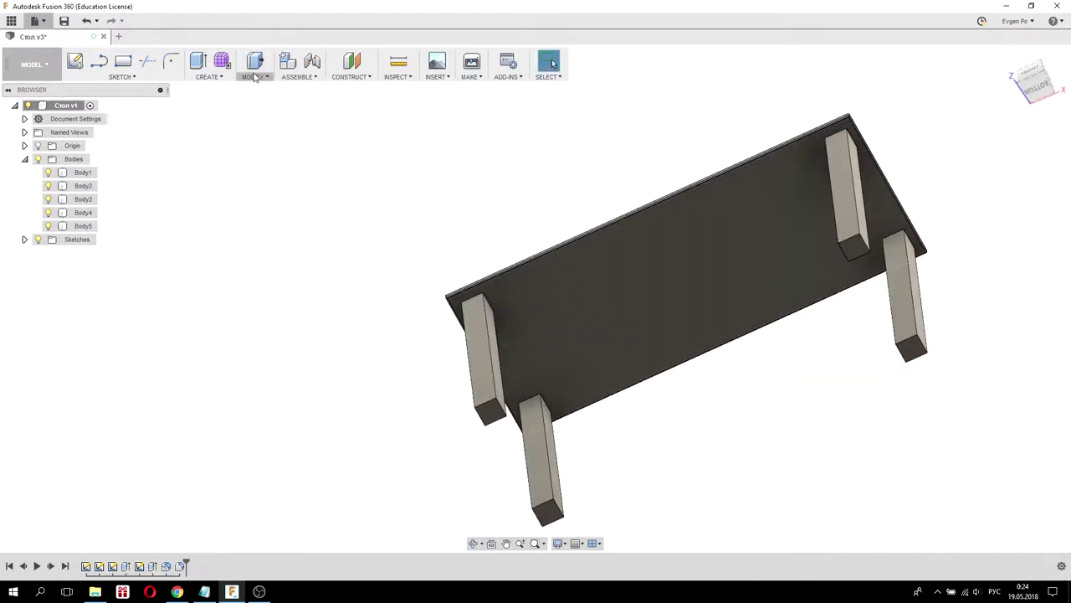
left_click(253, 78)
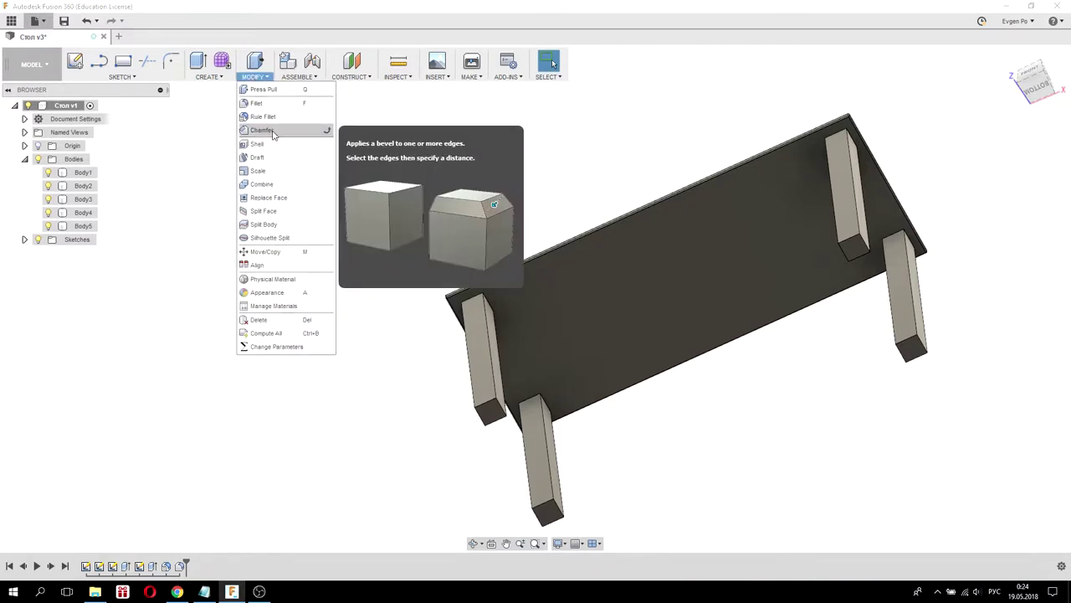
left_click(272, 134)
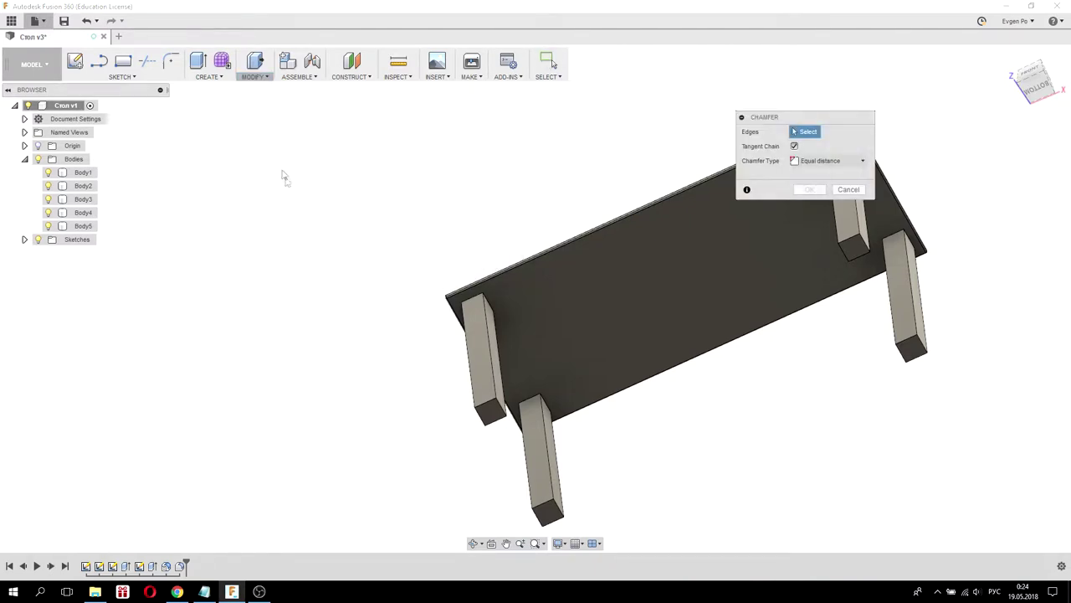
scroll(339, 240, "down", 2)
scroll(707, 235, "up", 3)
scroll(712, 239, "up", 1)
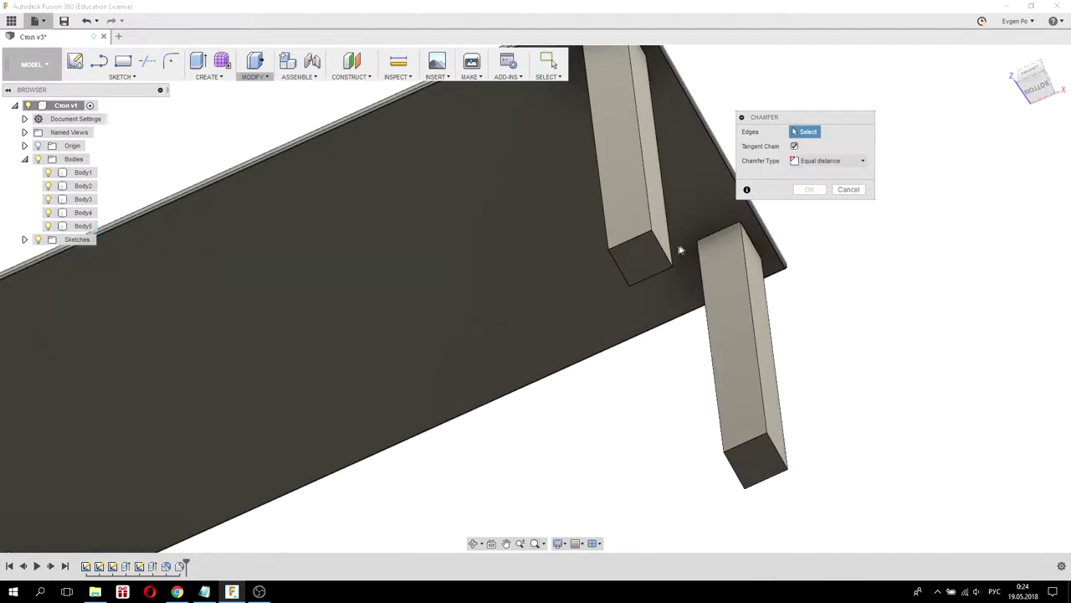
left_click(663, 251)
left_click(638, 239)
left_click(619, 270)
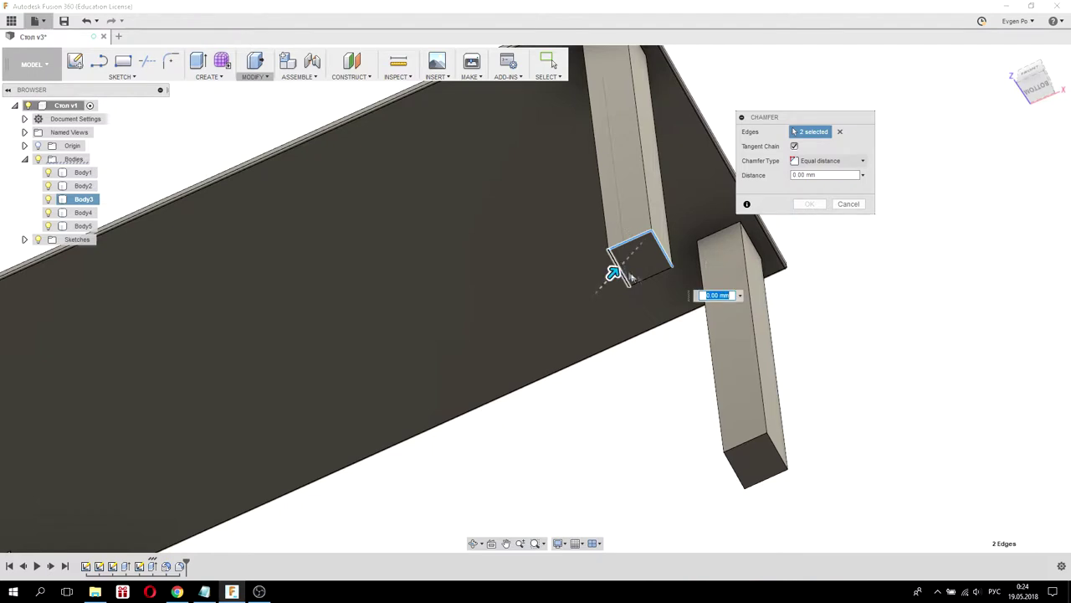
left_click(656, 281)
Add the second leg's four bottom edges to the chamfer.
left_click(758, 442)
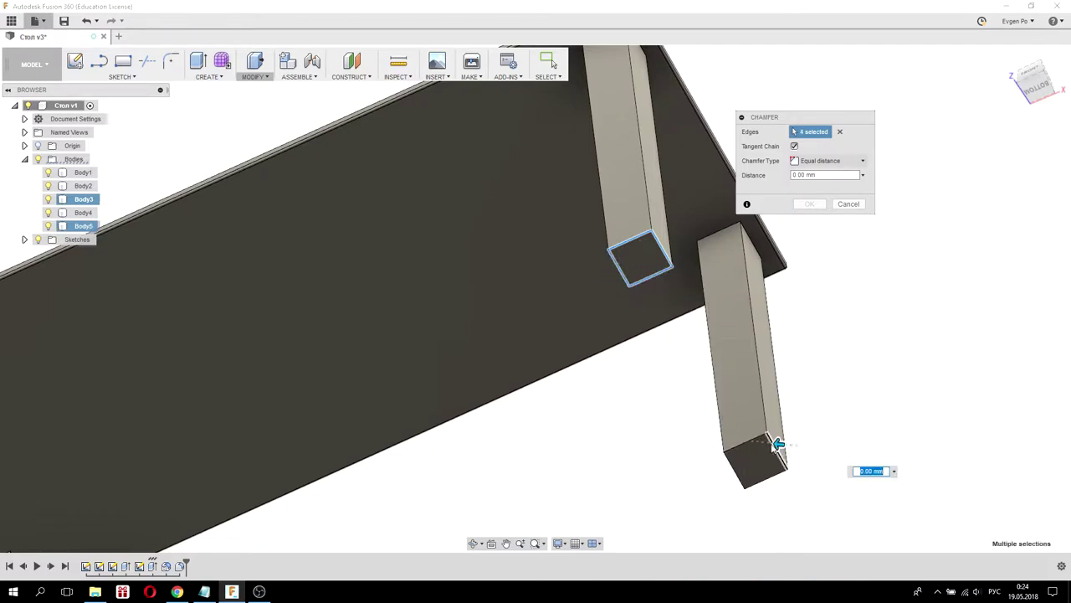
left_click(742, 450)
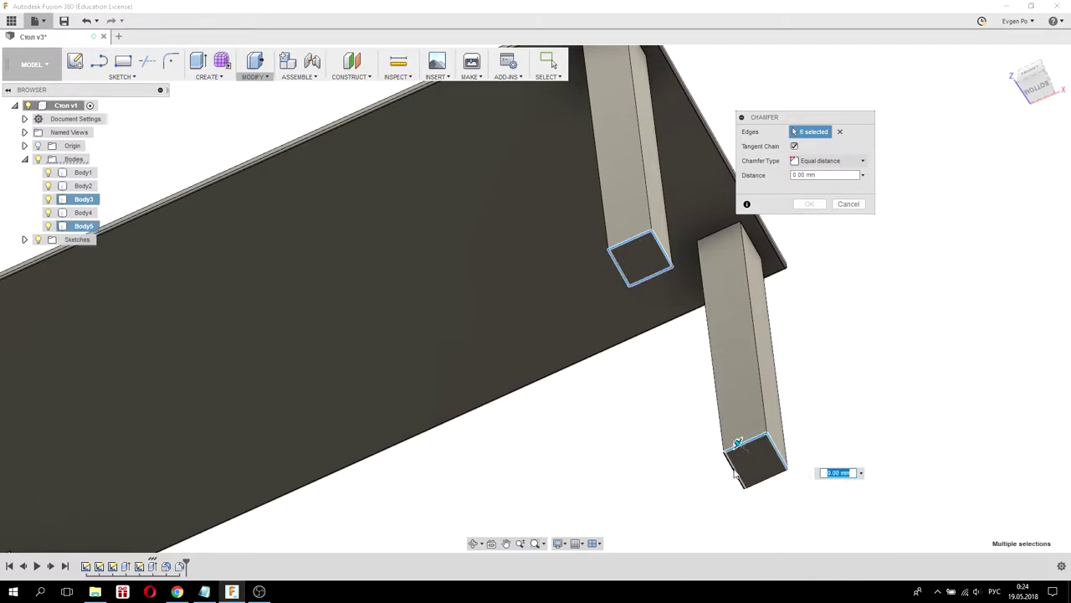
left_click(725, 462)
left_click(764, 482)
scroll(844, 363, "down", 3)
scroll(510, 279, "down", 2)
scroll(464, 257, "down", 2)
scroll(474, 309, "up", 5)
scroll(475, 310, "up", 2)
scroll(476, 305, "up", 1)
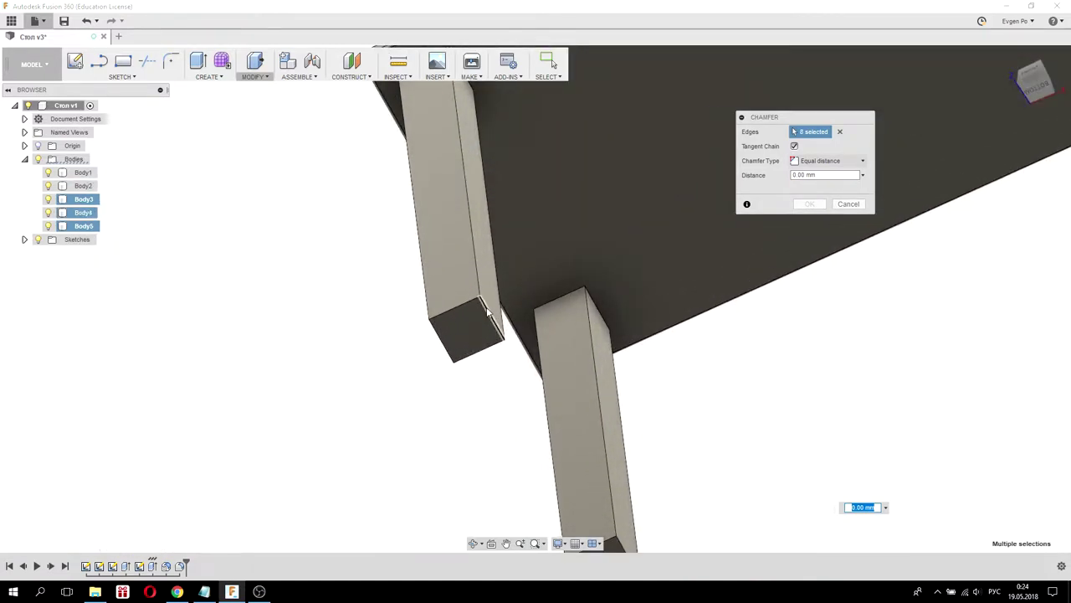
Add the third and fourth legs' bottom edges to the chamfer.
left_click(473, 305)
left_click(492, 320)
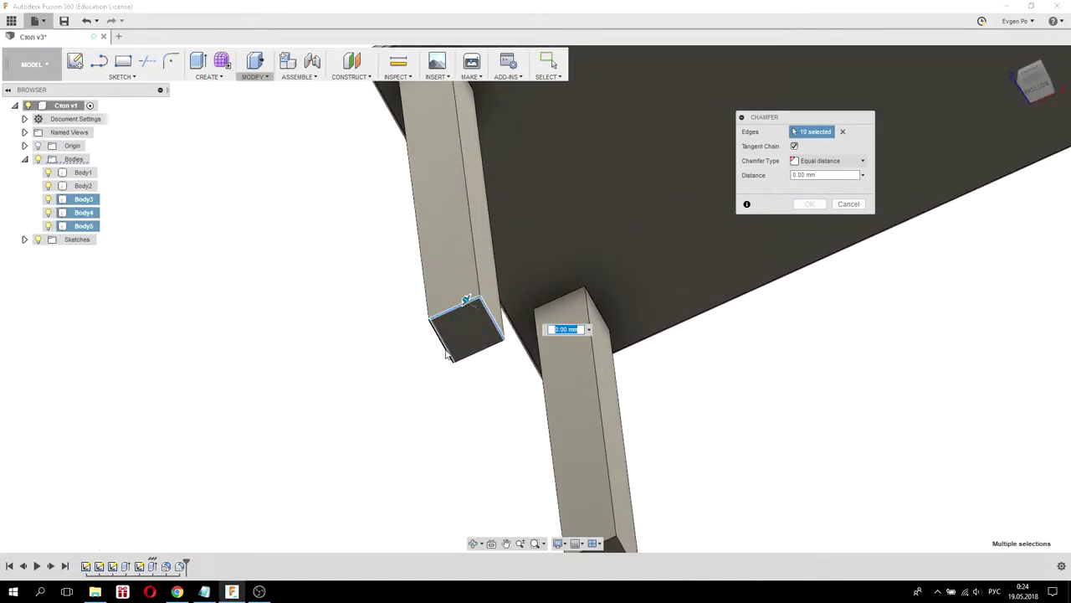
left_click(459, 357)
left_click(436, 337)
scroll(485, 385, "down", 3)
scroll(494, 394, "up", 4)
left_click(468, 343)
left_click(422, 311)
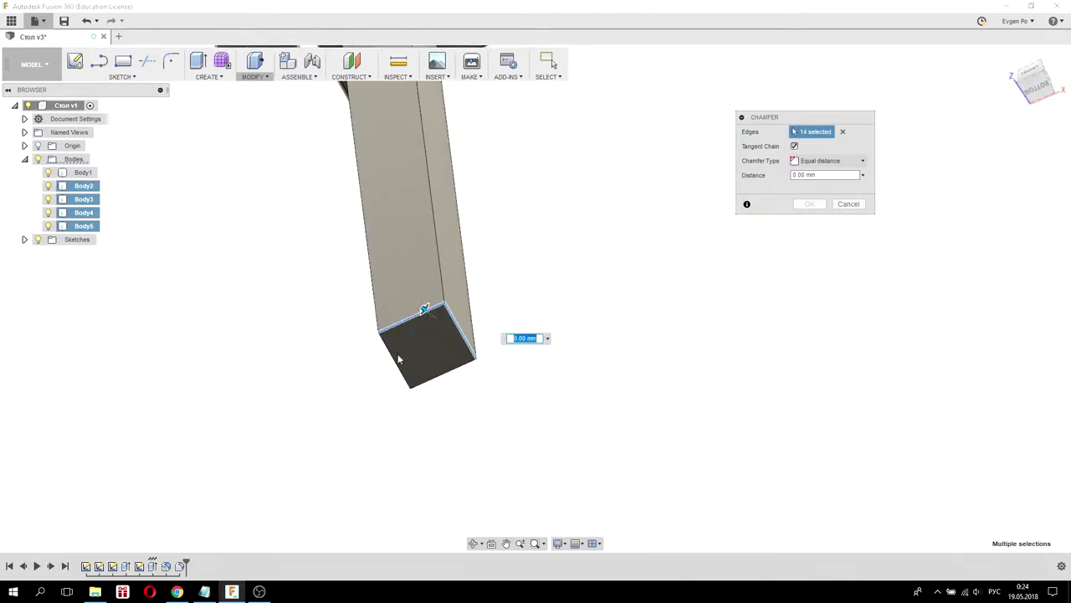
left_click(395, 357)
left_click(443, 373)
scroll(536, 310, "down", 5)
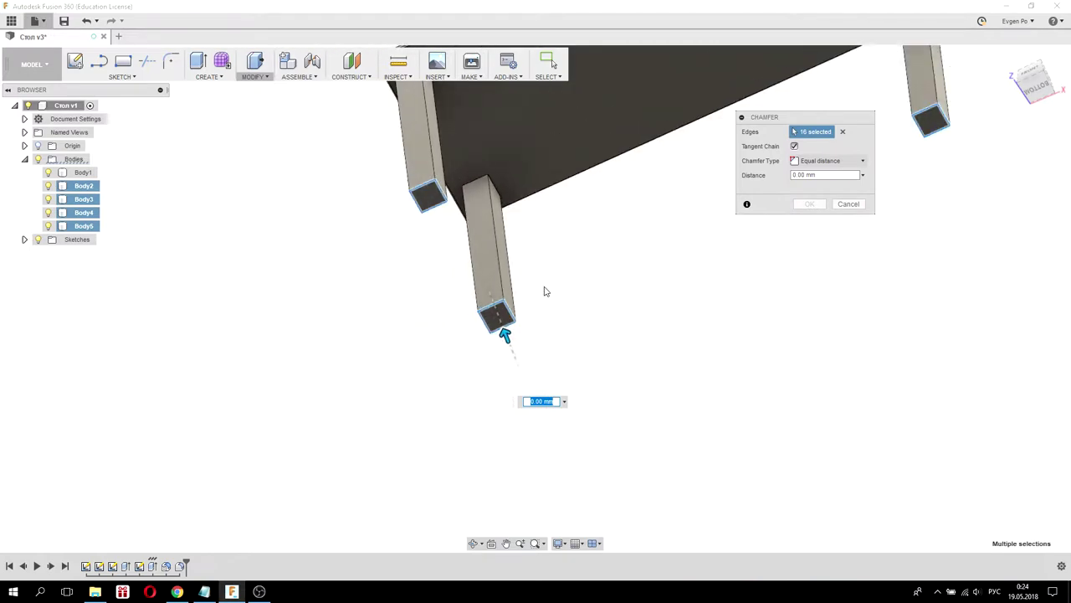
scroll(544, 292, "down", 3)
Set the chamfer distance to 10 mm and apply it to all 16 edges.
mouse_move(545, 292)
middle_mouse_down("shift")
mouse_move(602, 227)
mouse_move(629, 256)
middle_mouse_up("shift")
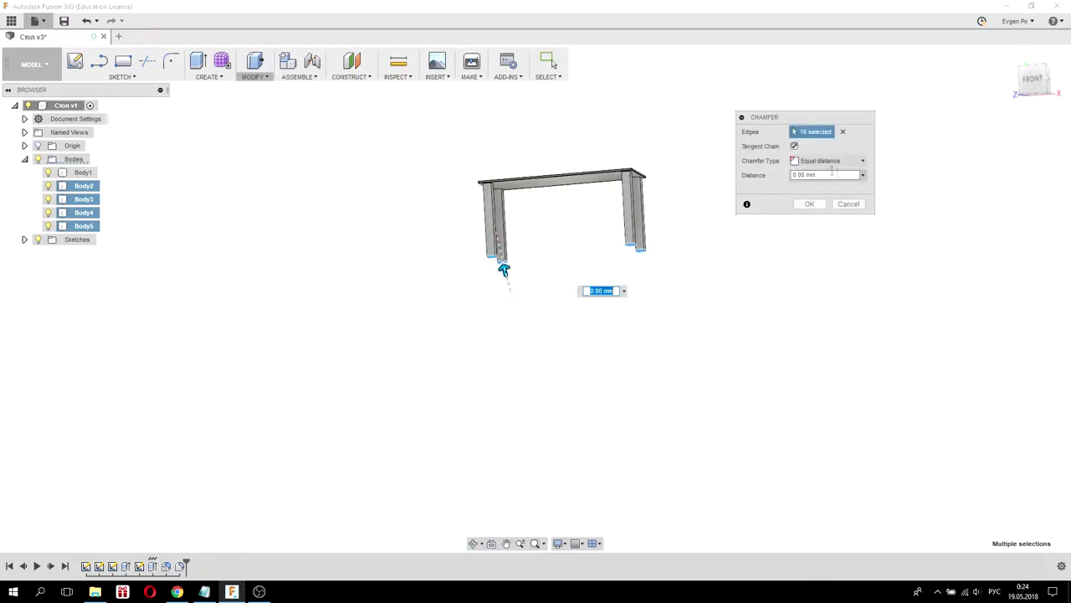
type("5")
scroll(493, 264, "up", 2)
scroll(481, 258, "up", 3)
key("Return")
type("10")
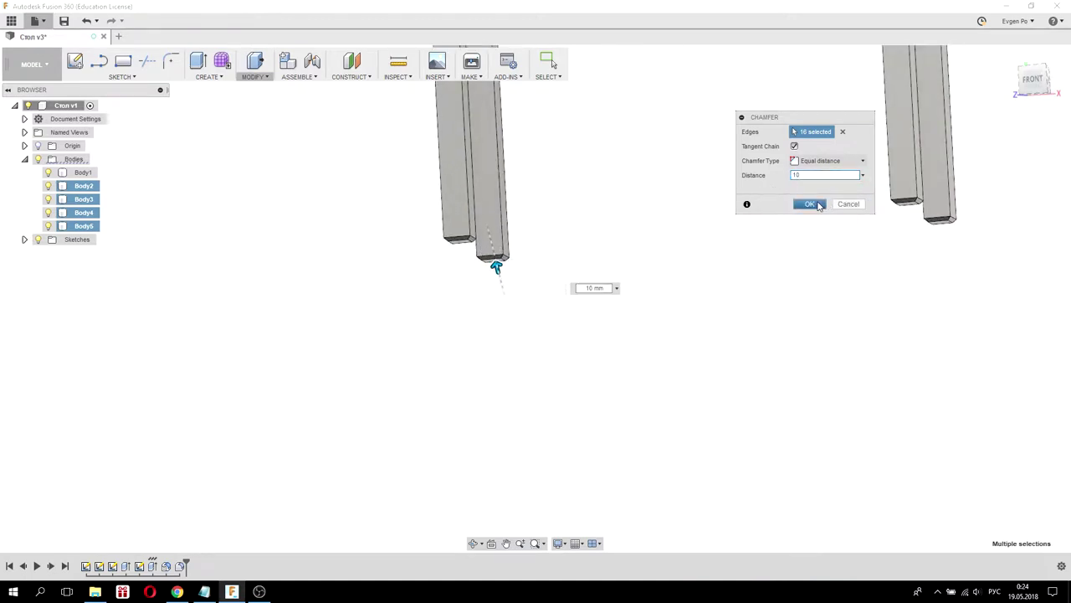
left_click(809, 204)
scroll(778, 268, "down", 5)
middle_click_drag(758, 307, 739, 181, "shift")
left_click(739, 181)
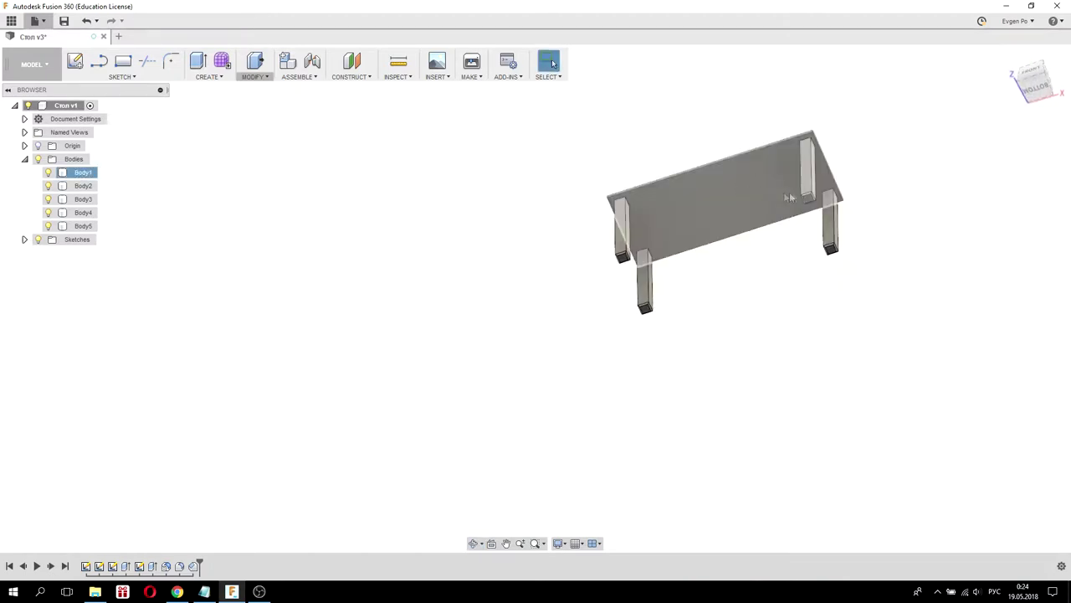
Create a sketch on the end face of a table leg.
scroll(789, 197, "up", 5)
left_click(825, 207)
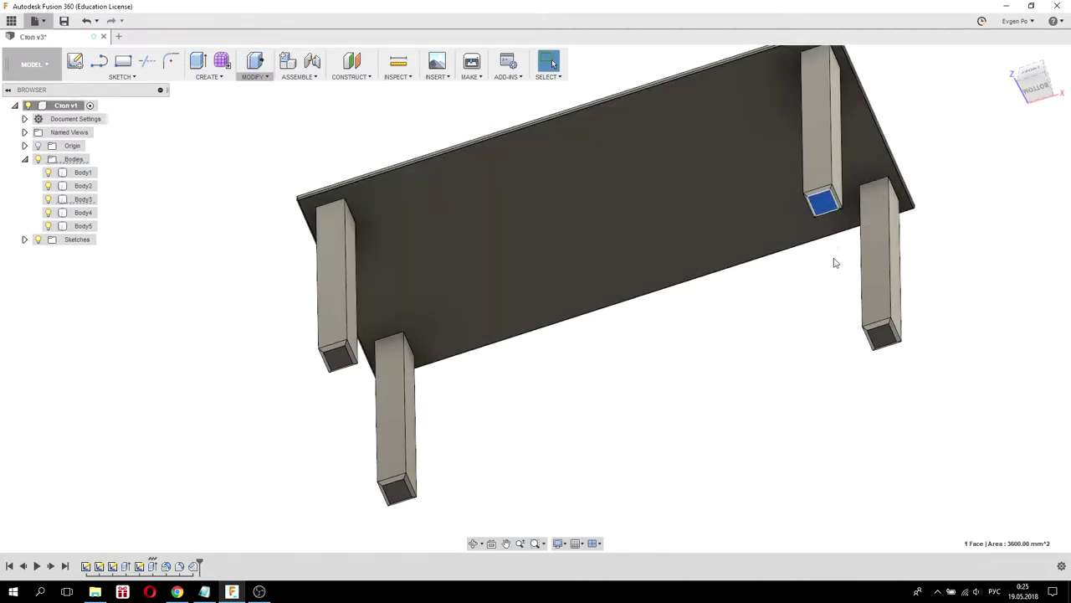
right_click(824, 207)
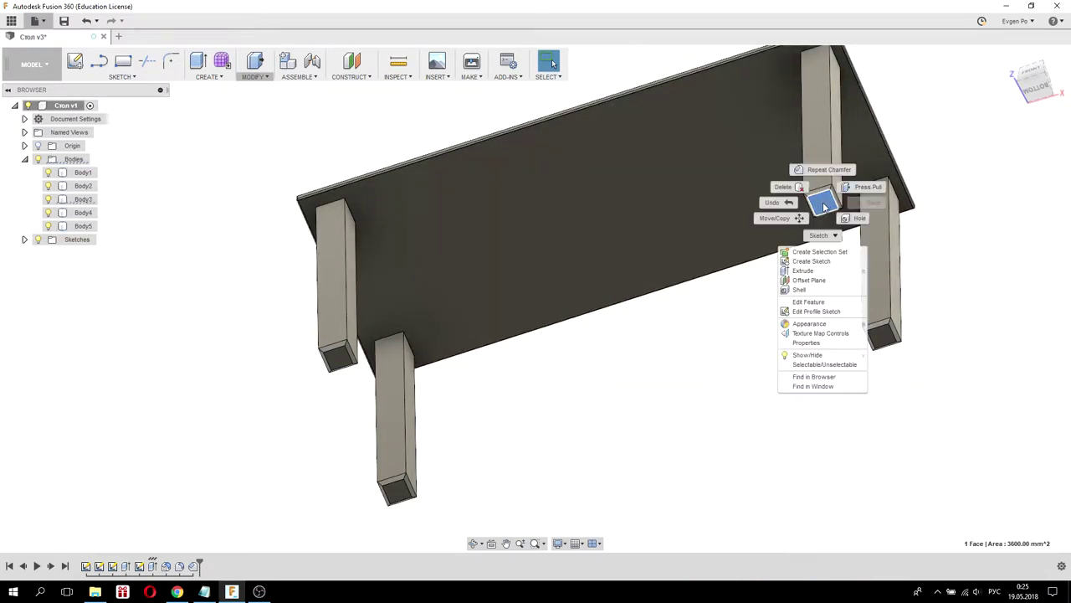
left_click(827, 262)
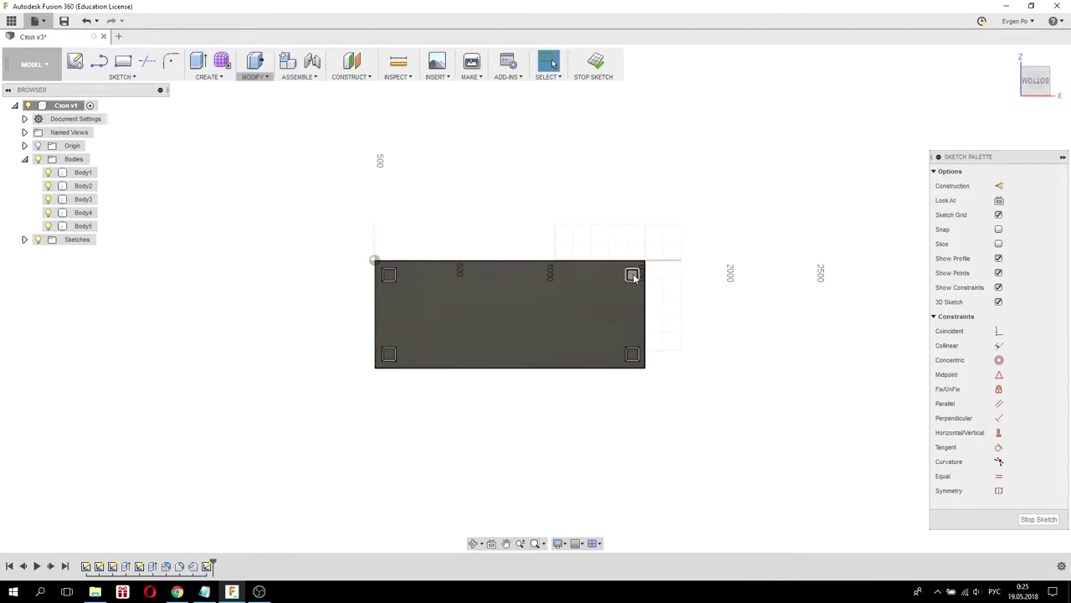
Draw a large 2-point rectangle extending well beyond the table's footprint.
left_click(118, 77)
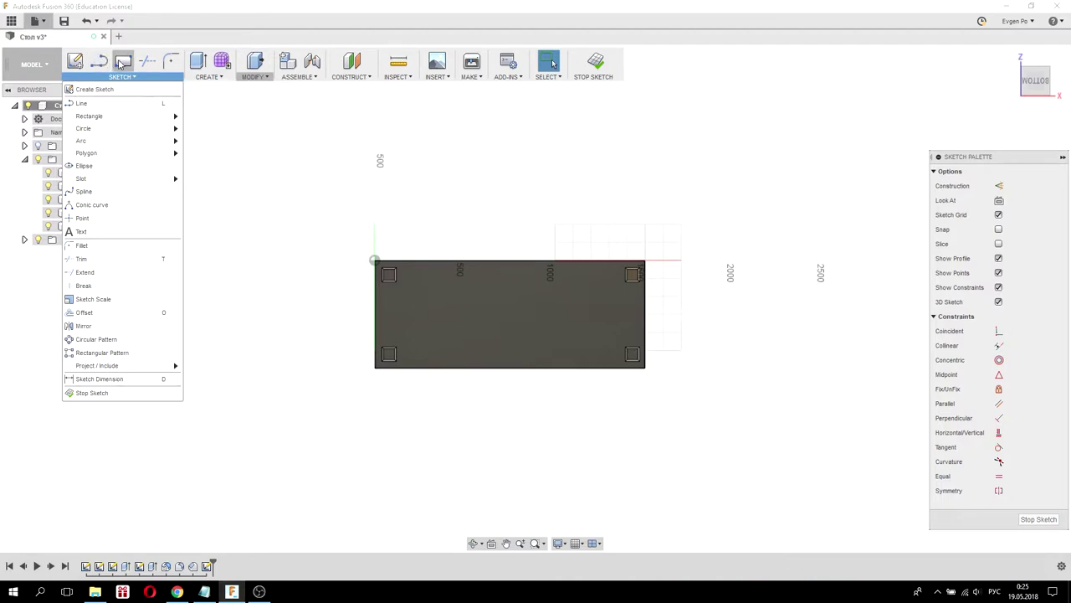
left_click(122, 65)
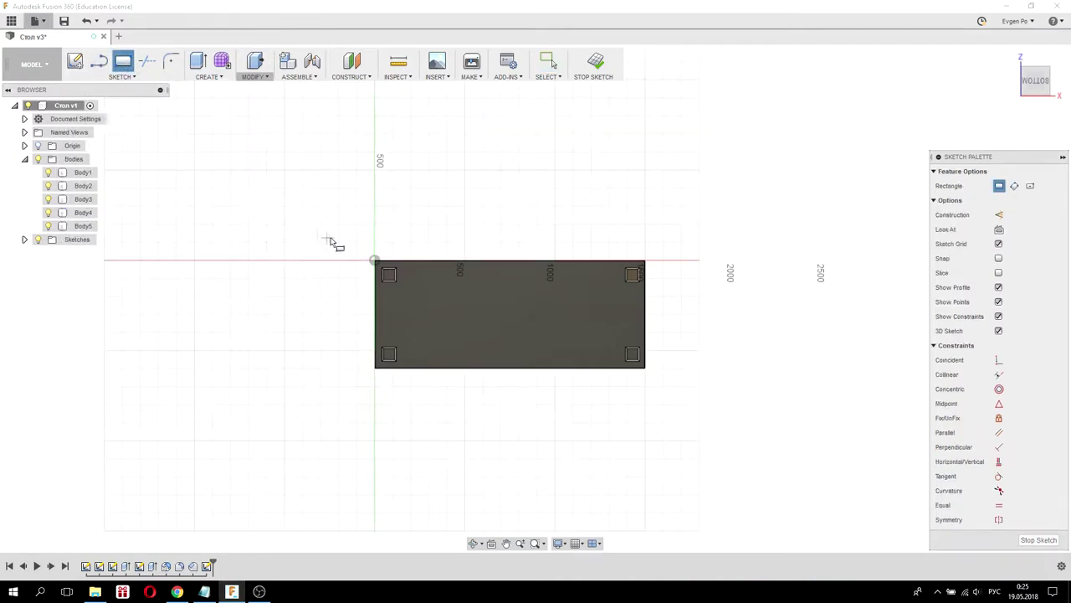
scroll(326, 230, "down", 4)
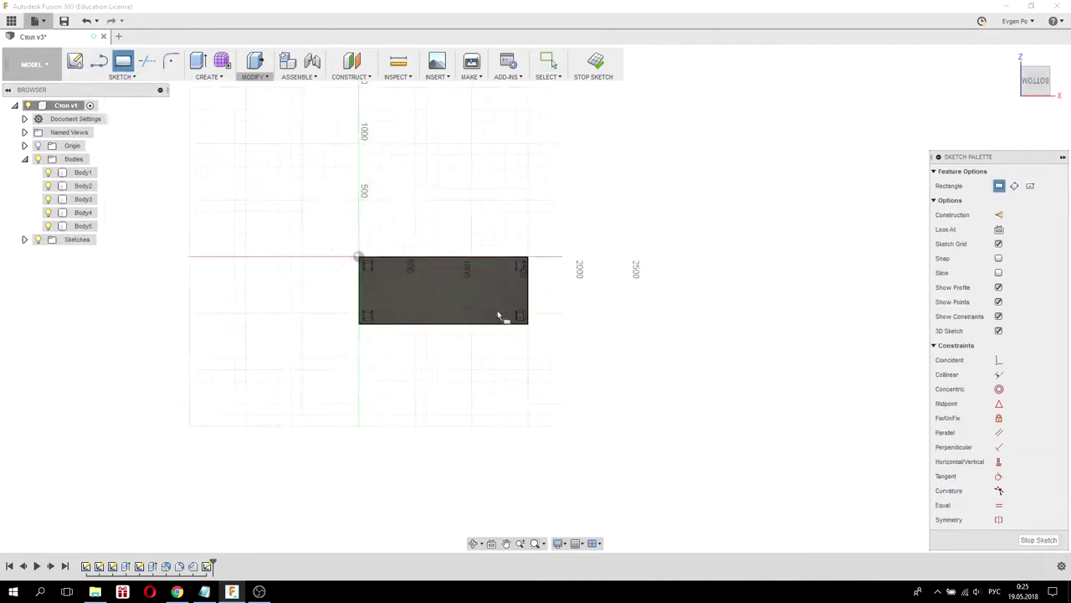
left_click(318, 190)
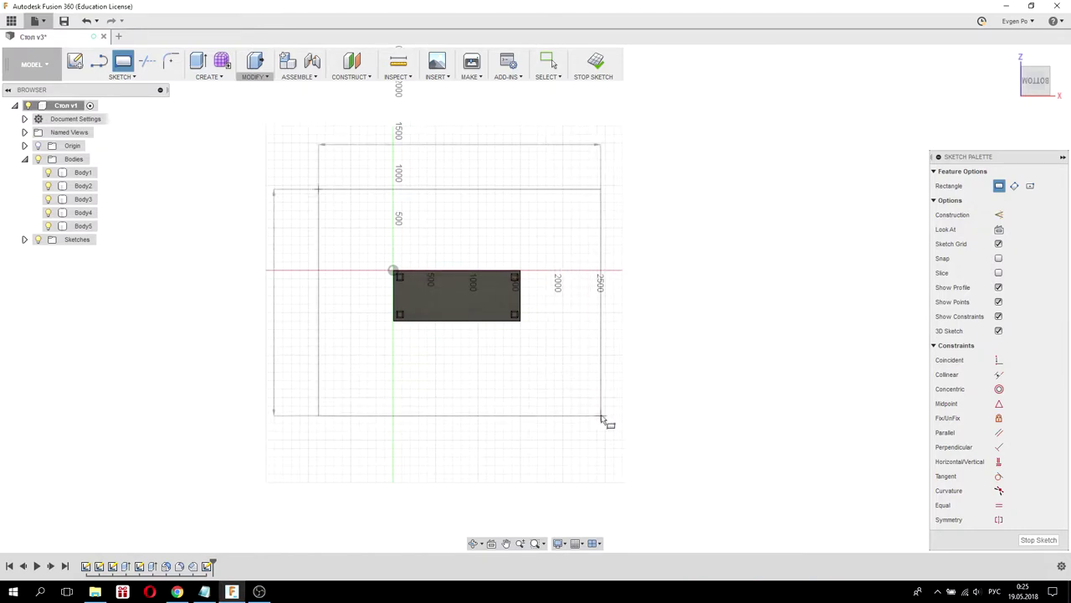
left_click(605, 423)
mouse_move(543, 276)
middle_mouse_down("shift")
mouse_move(524, 249)
mouse_move(516, 295)
mouse_move(460, 314)
mouse_move(469, 332)
mouse_move(474, 299)
mouse_move(491, 282)
mouse_move(493, 299)
mouse_move(500, 283)
middle_mouse_up("shift")
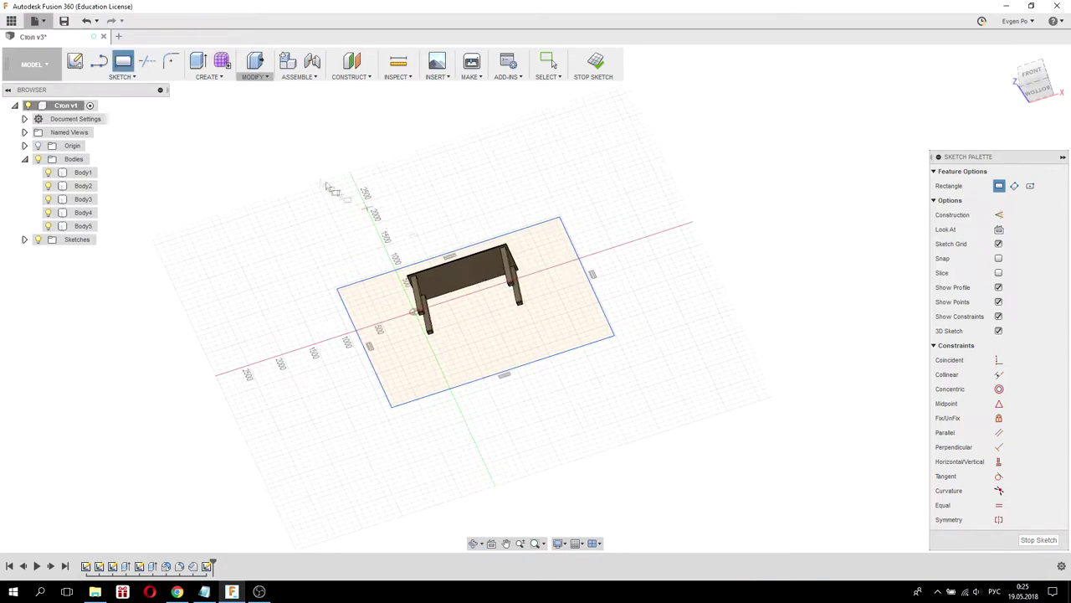
left_click(199, 61)
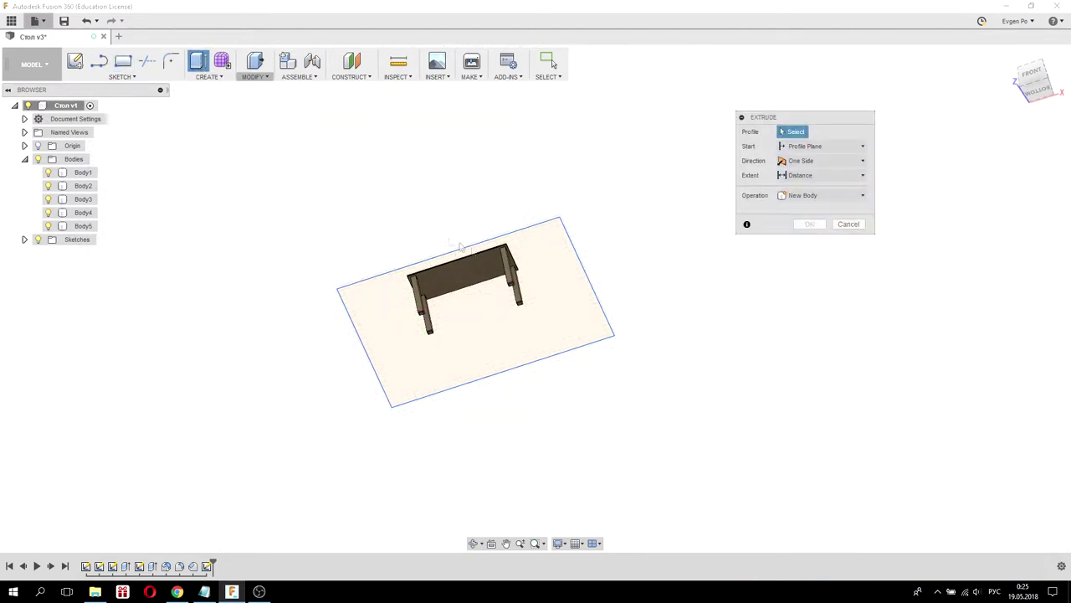
Select the large rectangle and leg-end profiles for the extrusion.
left_click(551, 280)
middle_click_drag(519, 270, 503, 273, "shift")
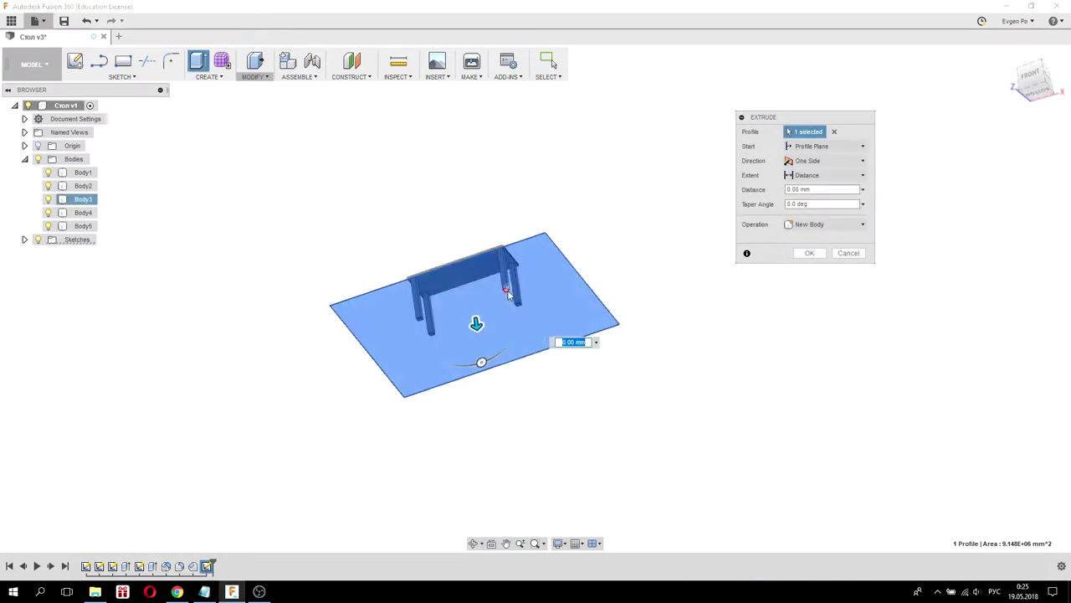
scroll(505, 290, "up", 2)
scroll(505, 291, "up", 3)
scroll(504, 291, "up", 3)
scroll(507, 291, "up", 2)
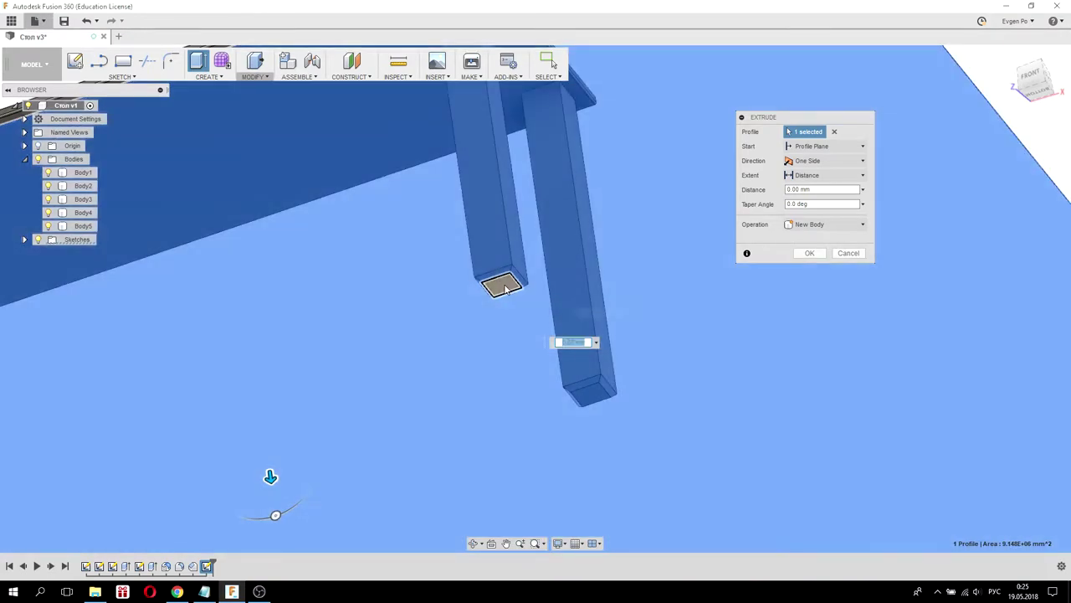
left_click(505, 287)
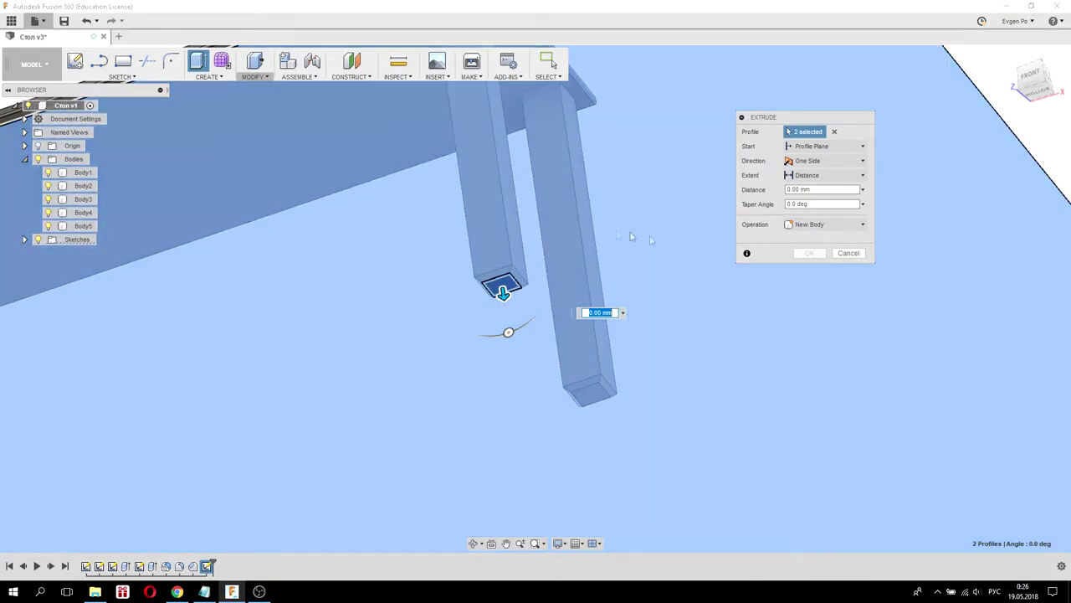
scroll(631, 232, "down", 2)
Extrude the profiles 10 mm as a New Body to form the floor plate.
left_click(824, 189)
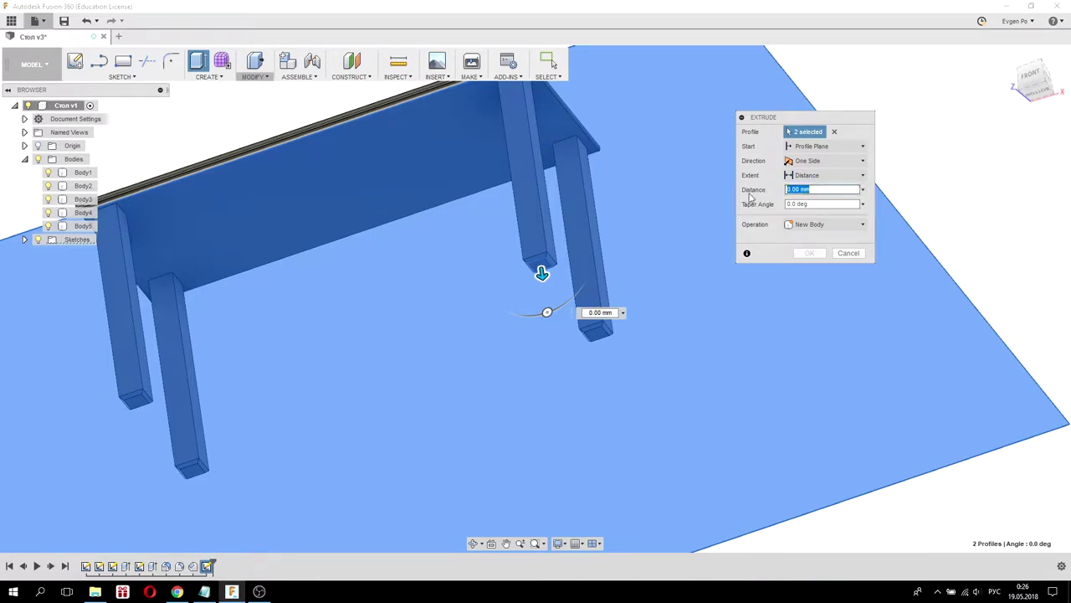
type("10")
key("F6")
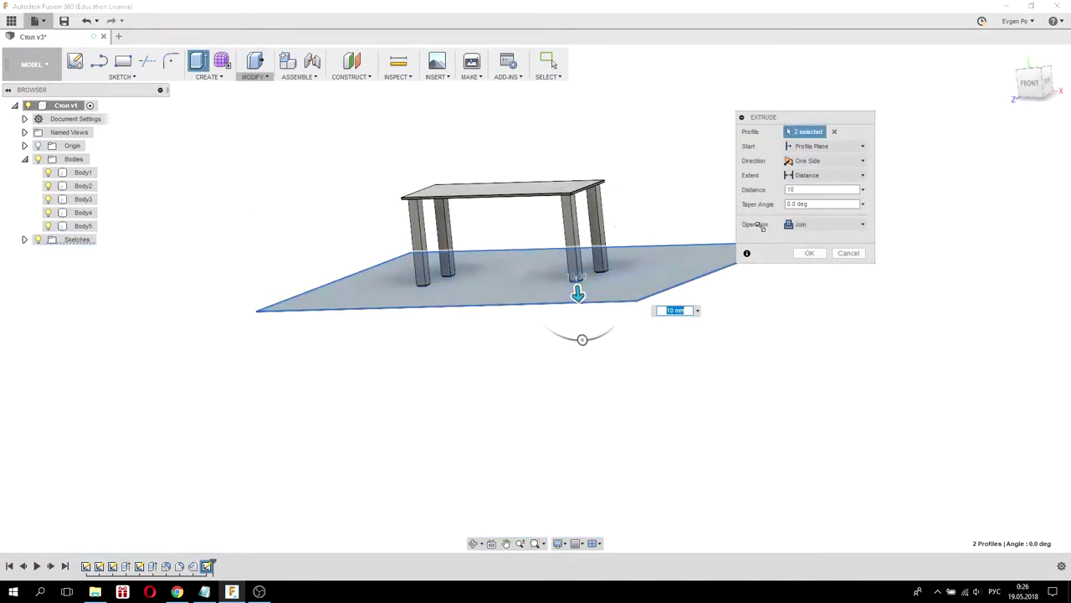
left_click(813, 225)
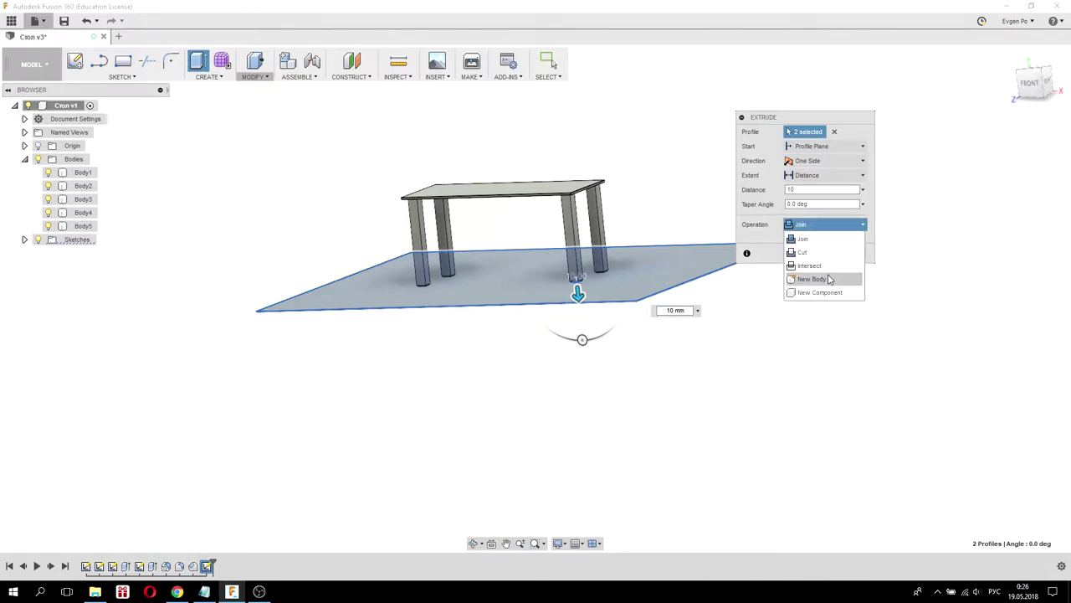
left_click(828, 278)
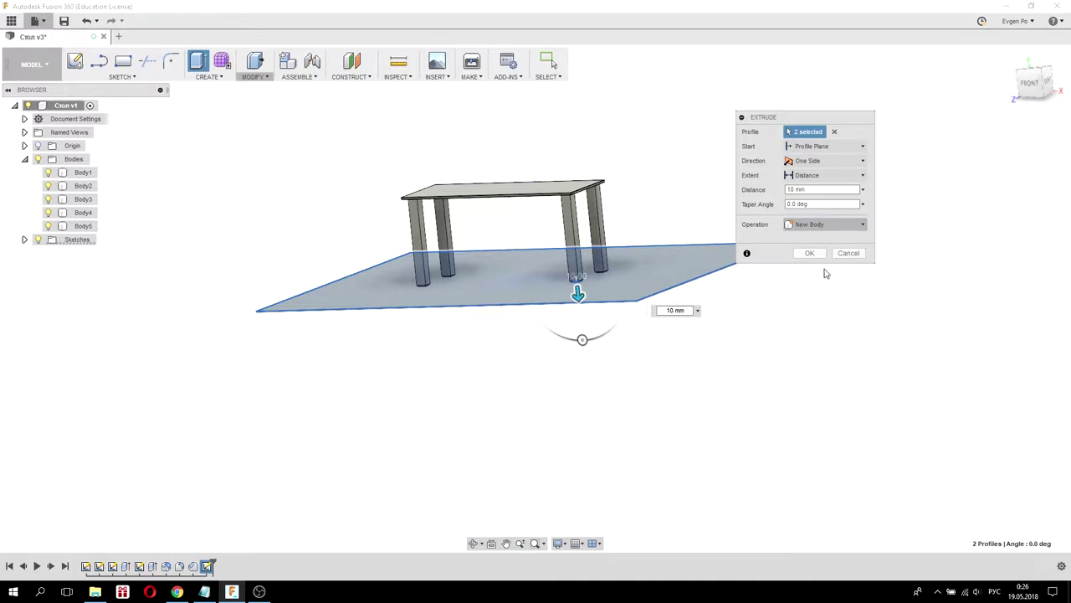
left_click(825, 254)
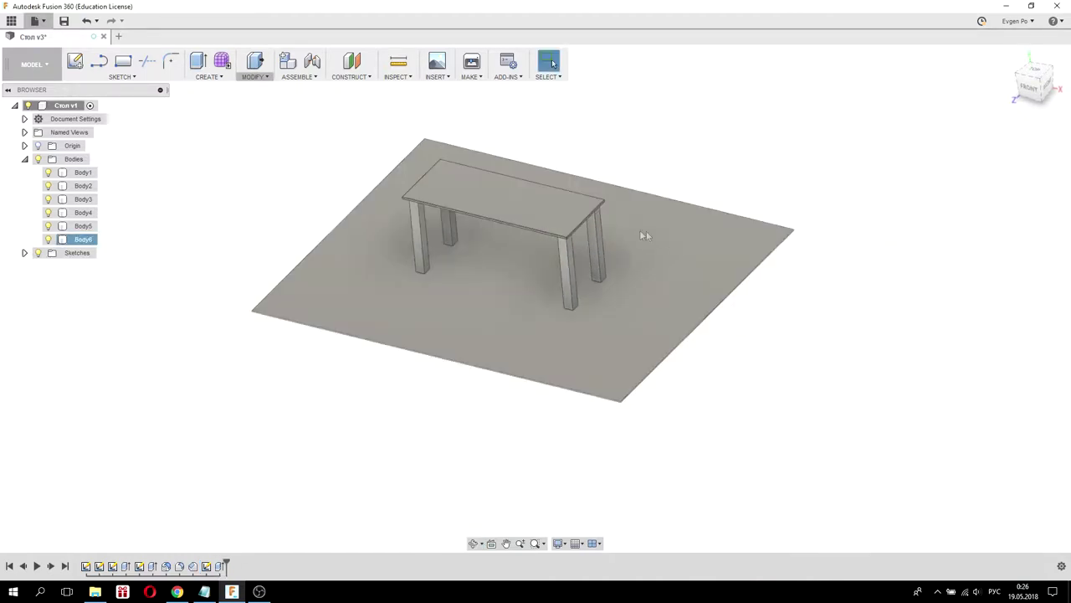
Toggle the floor plate Body6's visibility off and on, then open the MODEL workspace dropdown.
left_click(48, 239)
left_click(48, 239)
left_click(83, 240)
mouse_move(572, 318)
middle_mouse_down("shift")
mouse_move(572, 279)
mouse_move(532, 316)
mouse_move(559, 310)
middle_mouse_up("shift")
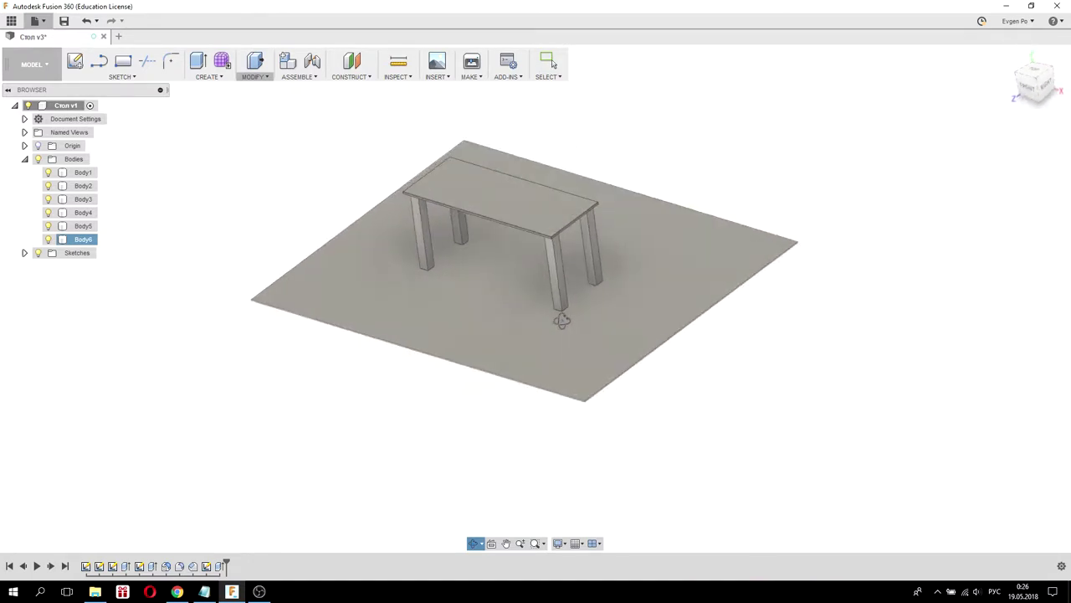
left_click(203, 167)
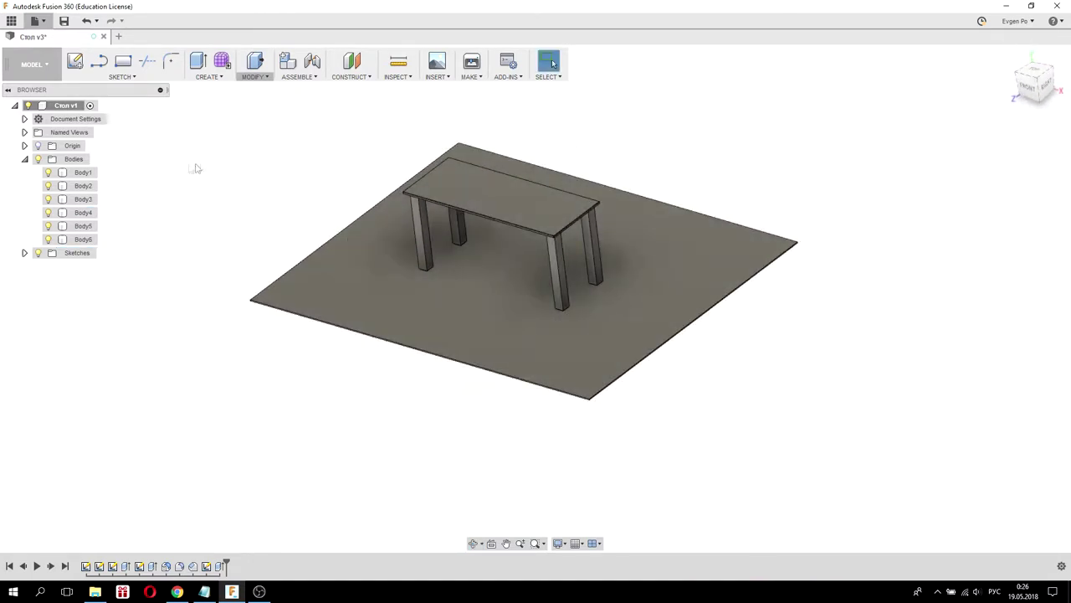
left_click(40, 70)
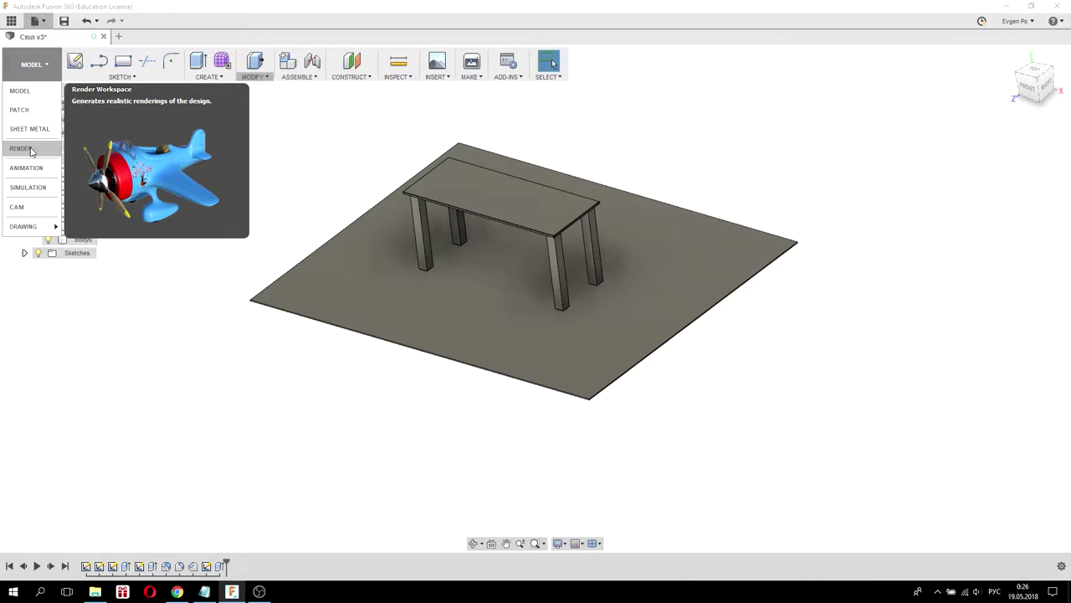
Switch to the Render workspace.
left_click(31, 150)
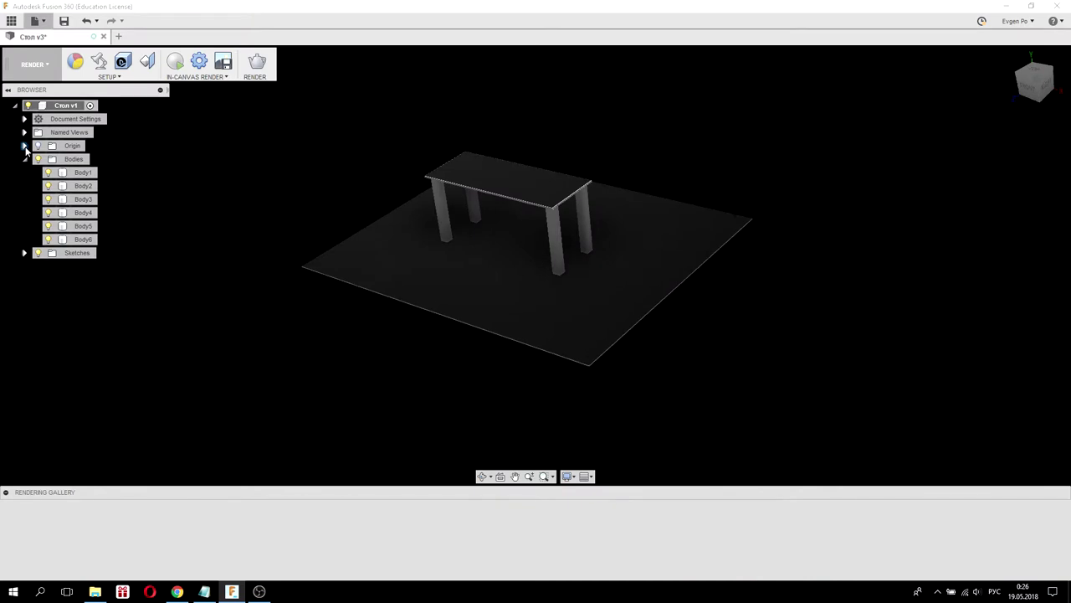
left_click(536, 232)
middle_click_drag(536, 232, 522, 229, "shift")
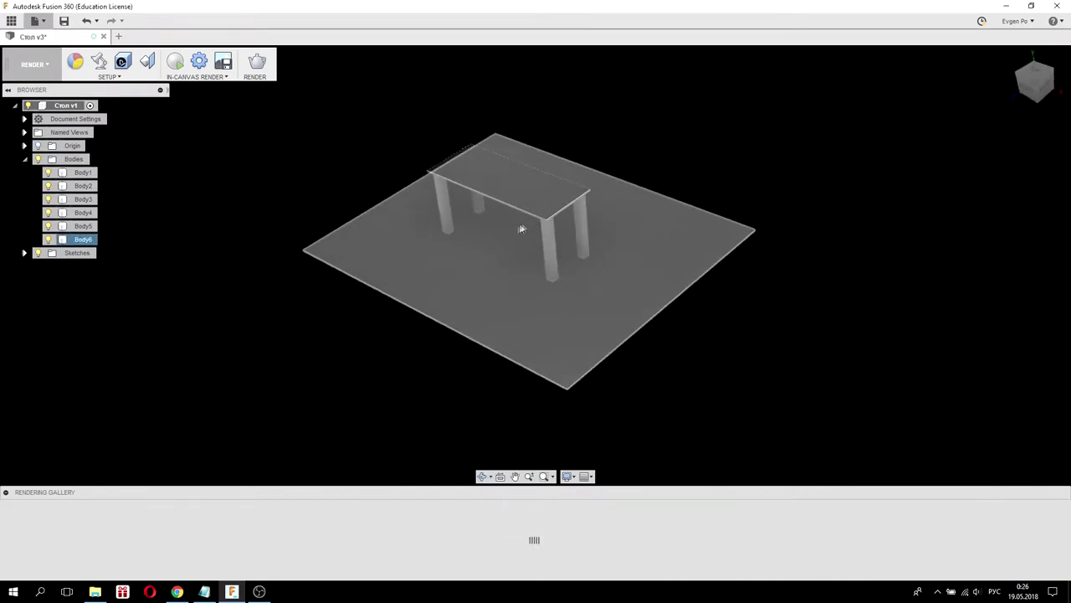
key("Escape")
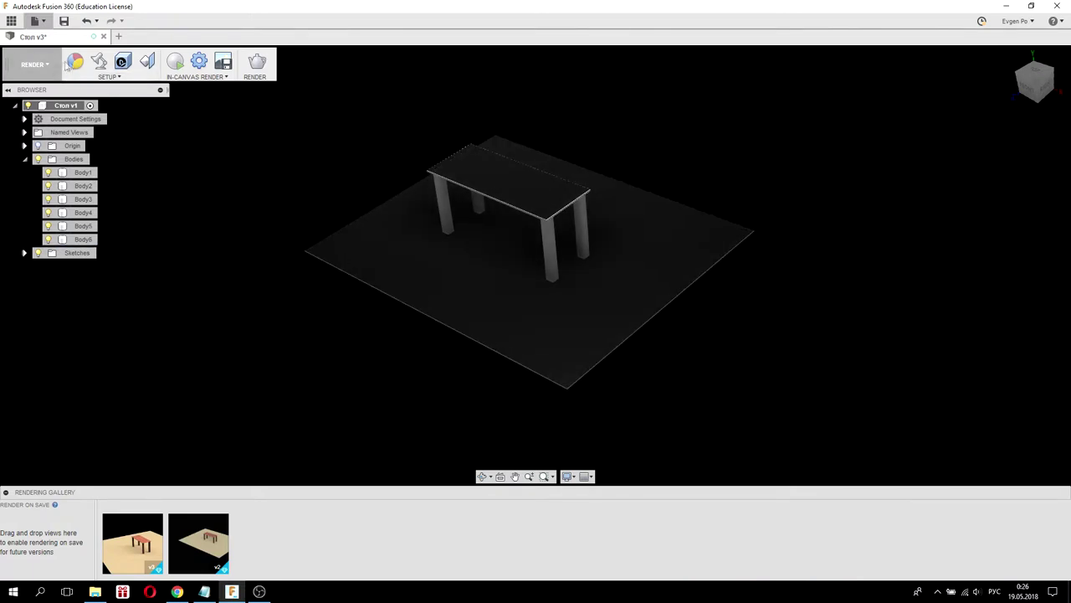
Reset the scene settings to defaults: light grey background with cast shadows.
left_click(99, 61)
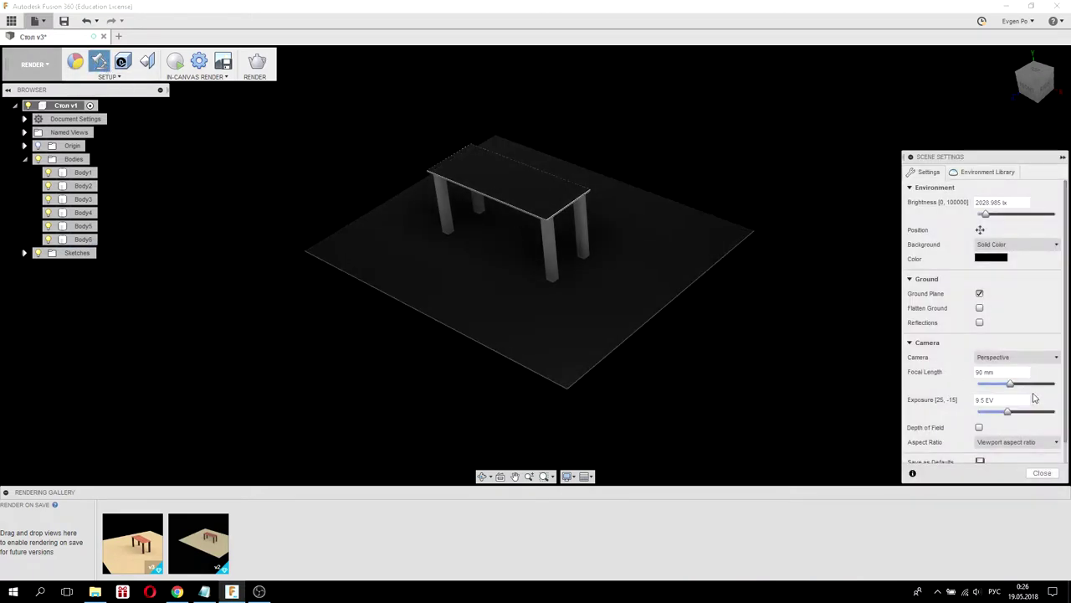
scroll(1034, 399, "down", 1)
left_click(1031, 390)
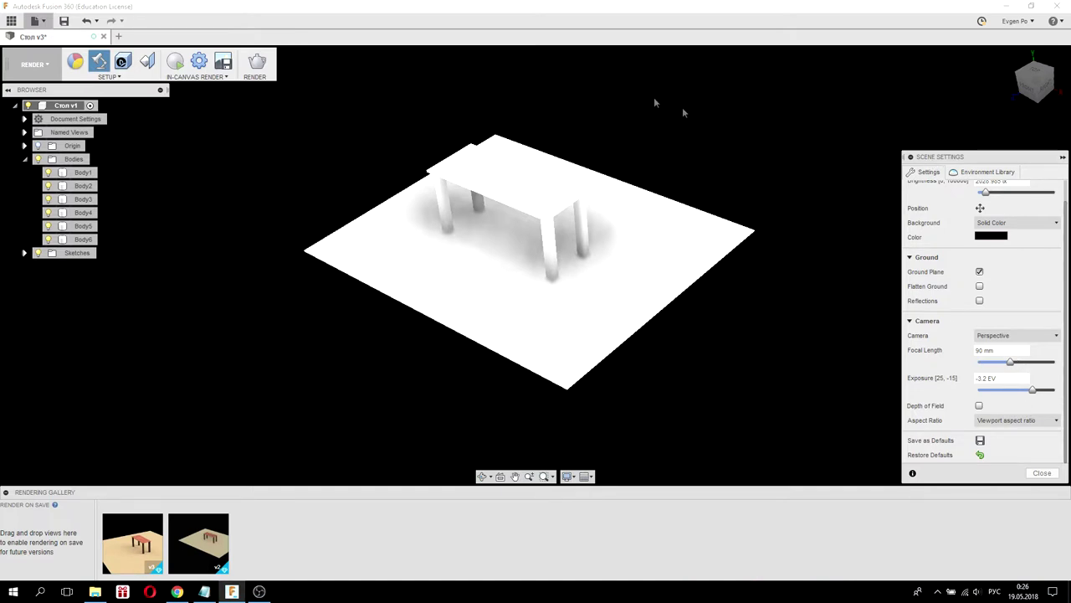
left_click(980, 455)
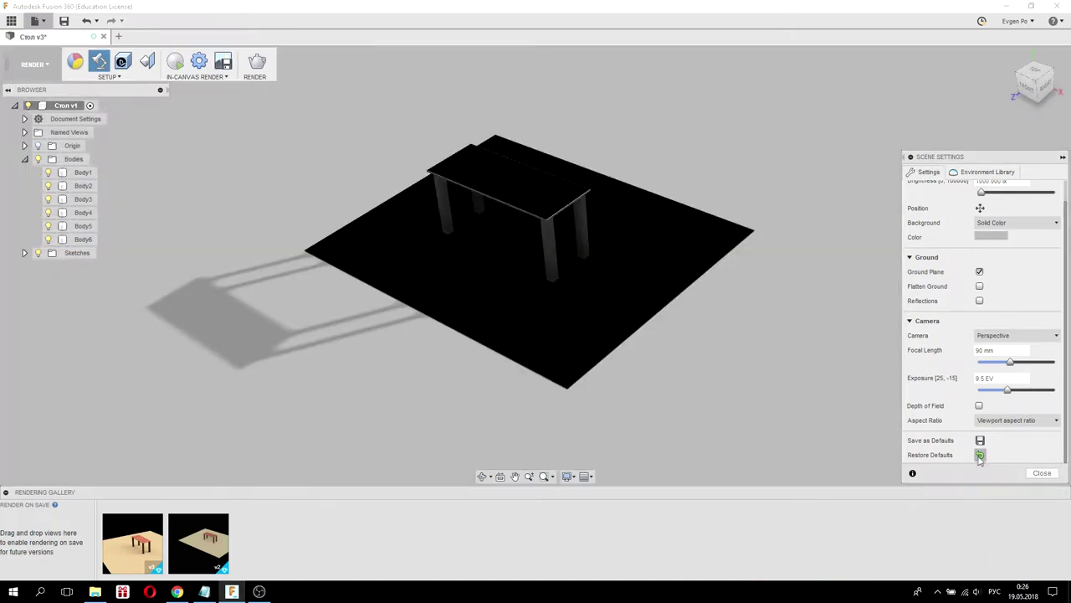
left_click(1042, 474)
Orbit to an angled downward view of the table on its floor plate.
left_click(668, 255)
middle_click_drag(668, 255, 630, 276, "shift")
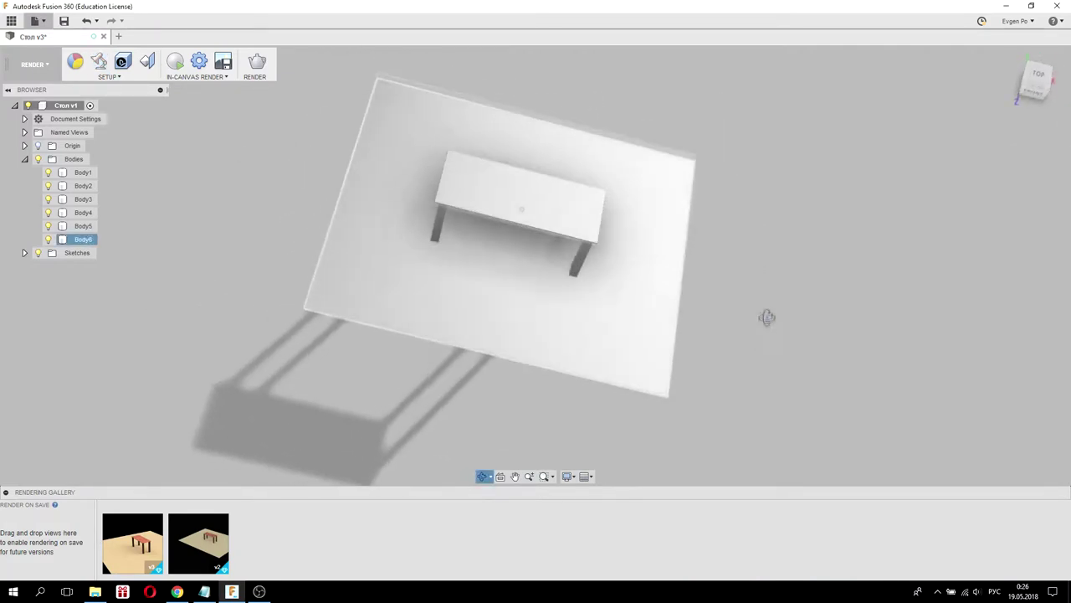
middle_click_drag(629, 275, 763, 314, "shift")
left_click(764, 314)
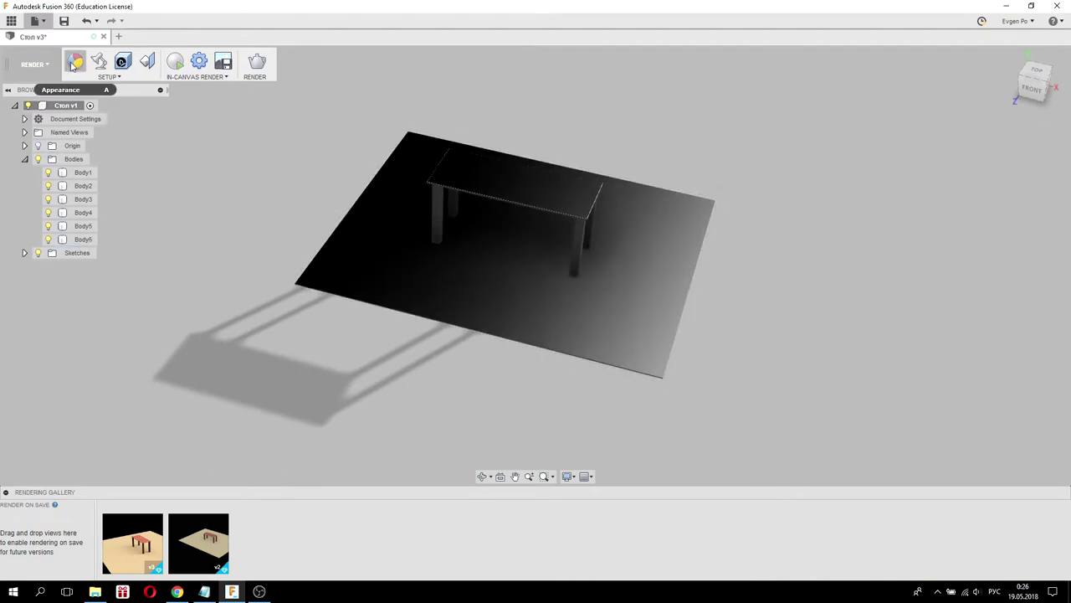
mouse_move(75, 63)
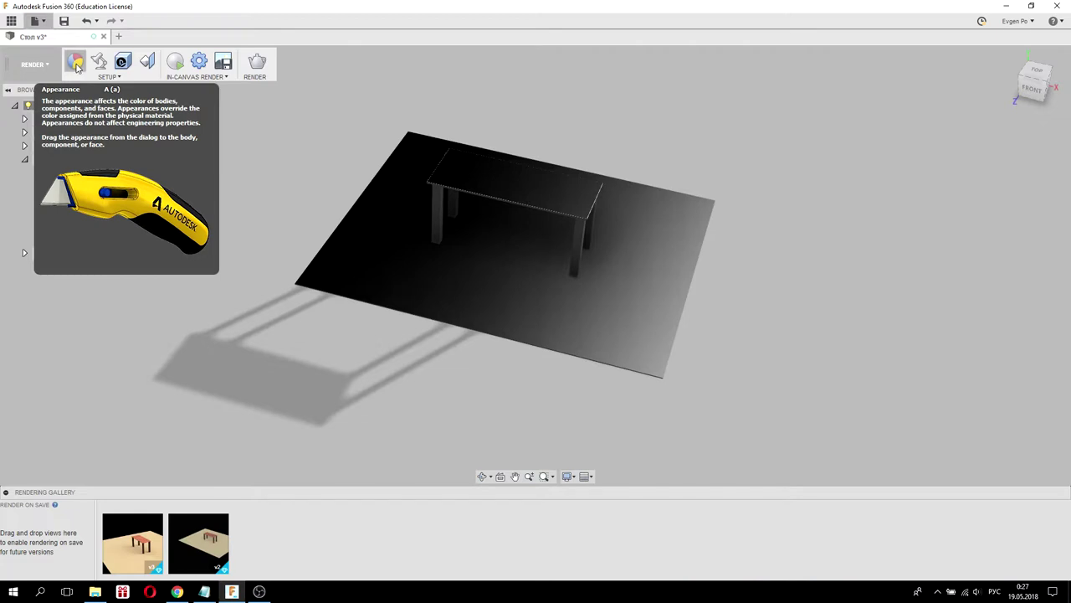
Open the appearance library, reposition its panel and collapse the Wood folders.
left_click(76, 66)
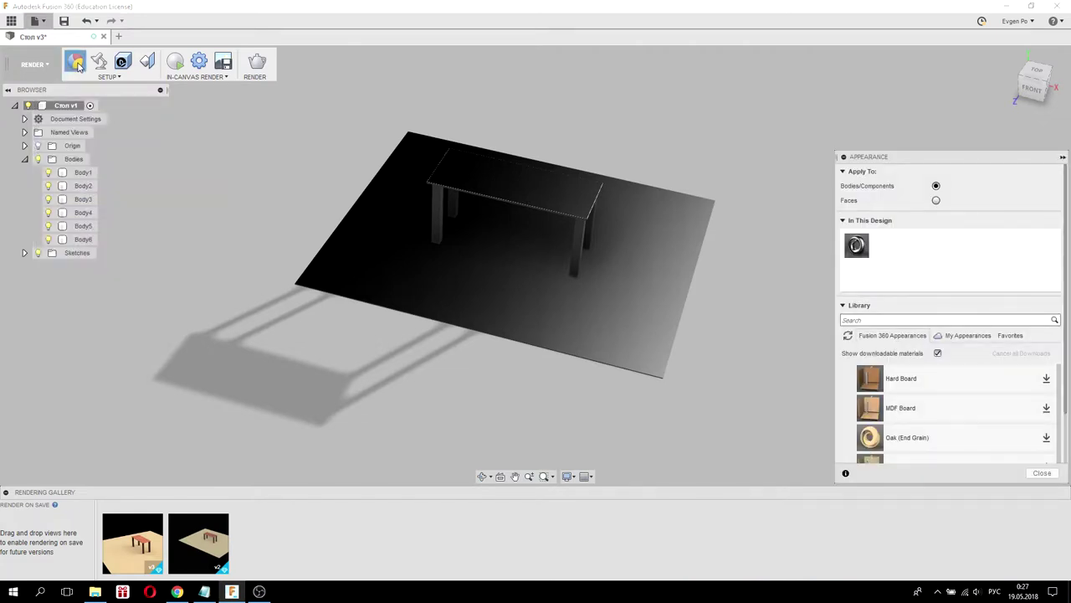
left_click_drag(934, 159, 916, 126)
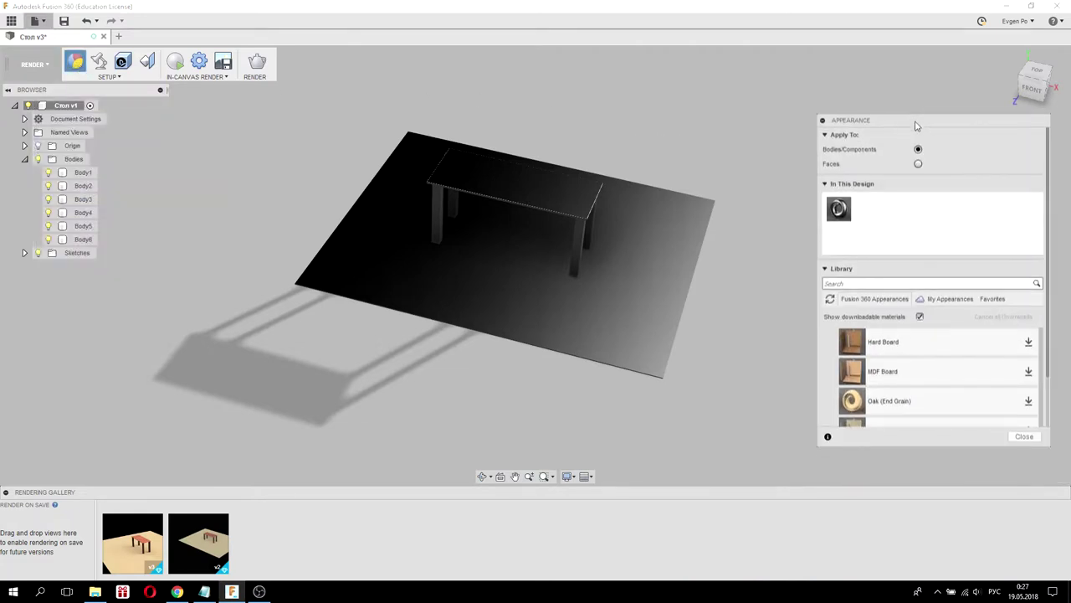
scroll(911, 385, "down", 3)
scroll(912, 385, "up", 3)
scroll(909, 386, "up", 3)
scroll(908, 389, "down", 1)
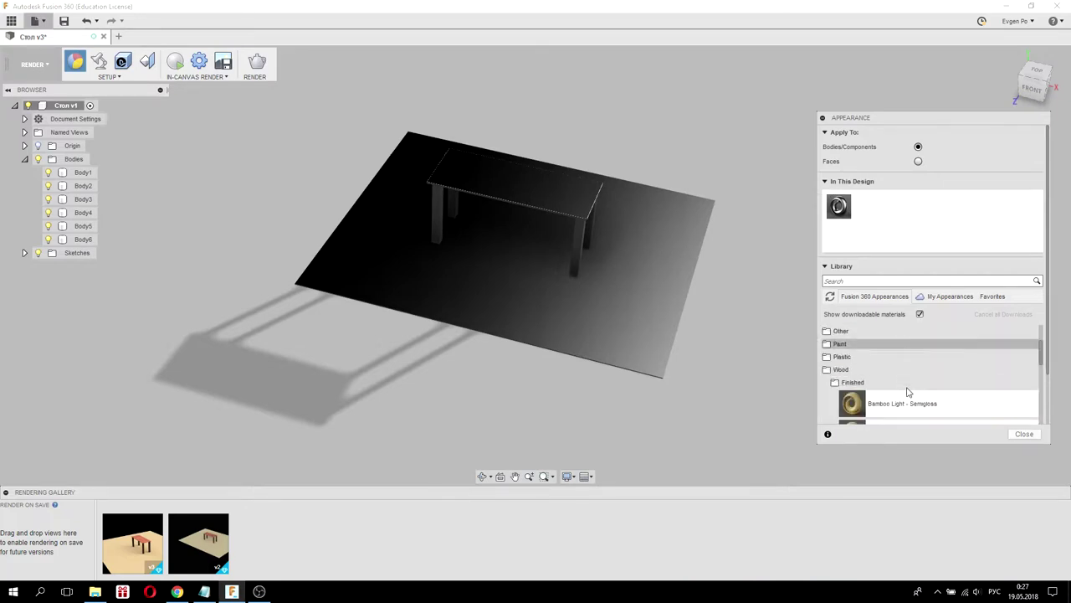
left_click(862, 382)
left_click(853, 400)
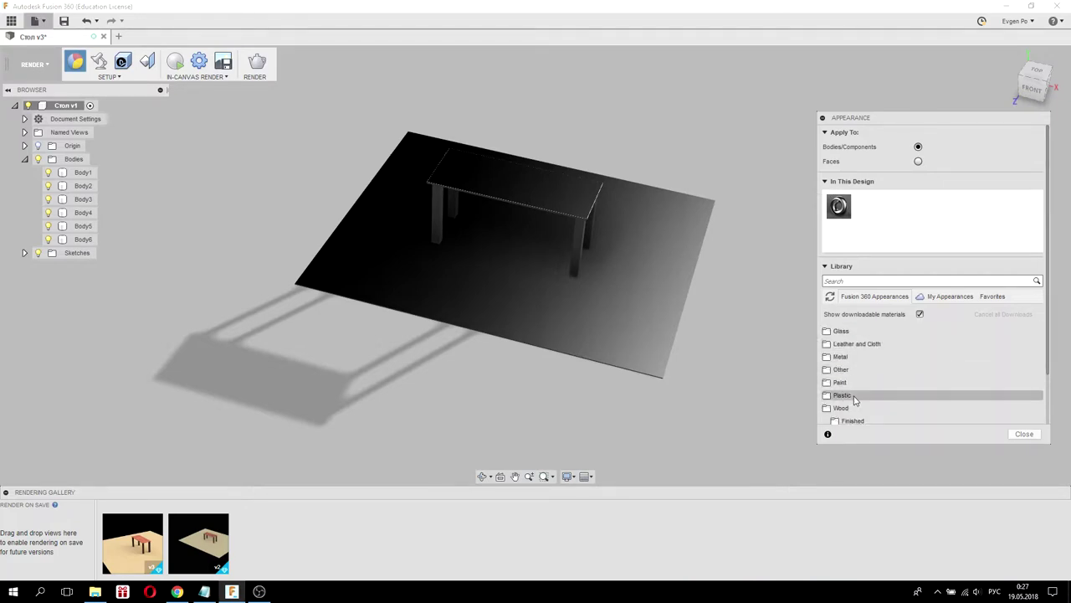
left_click(850, 406)
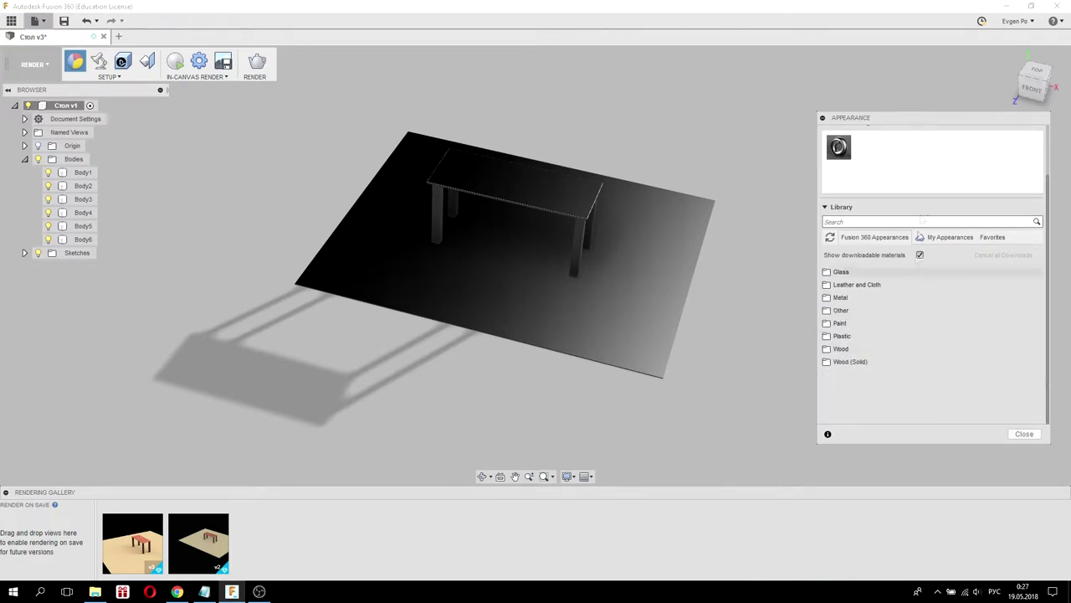
left_click_drag(959, 118, 943, 108)
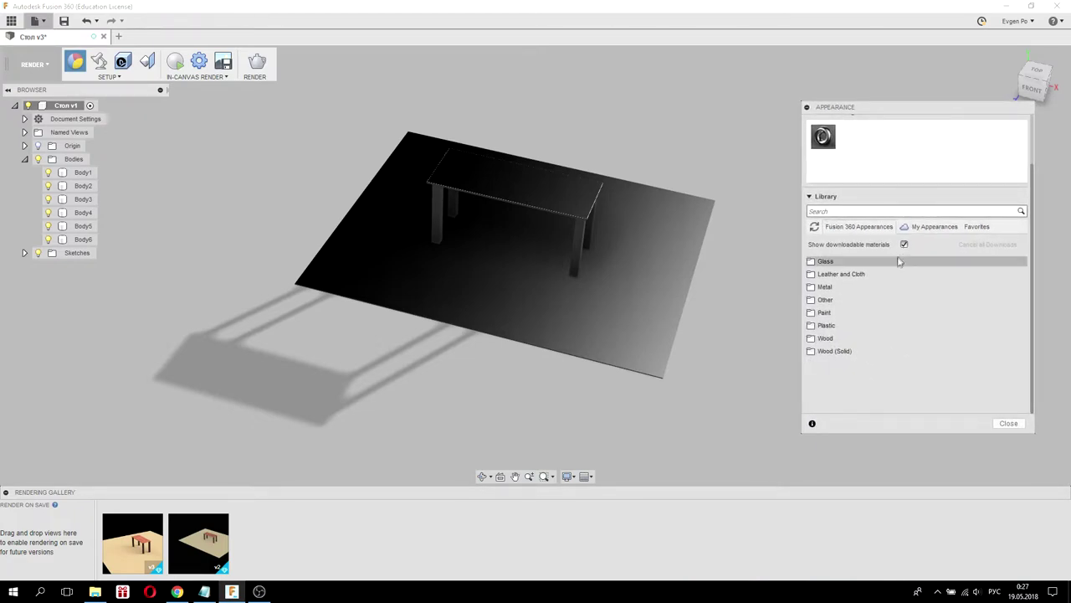
Expand Wood and its Finished and Unfinished subfolders to reach the wood swatches.
left_click(827, 341)
left_click(852, 349)
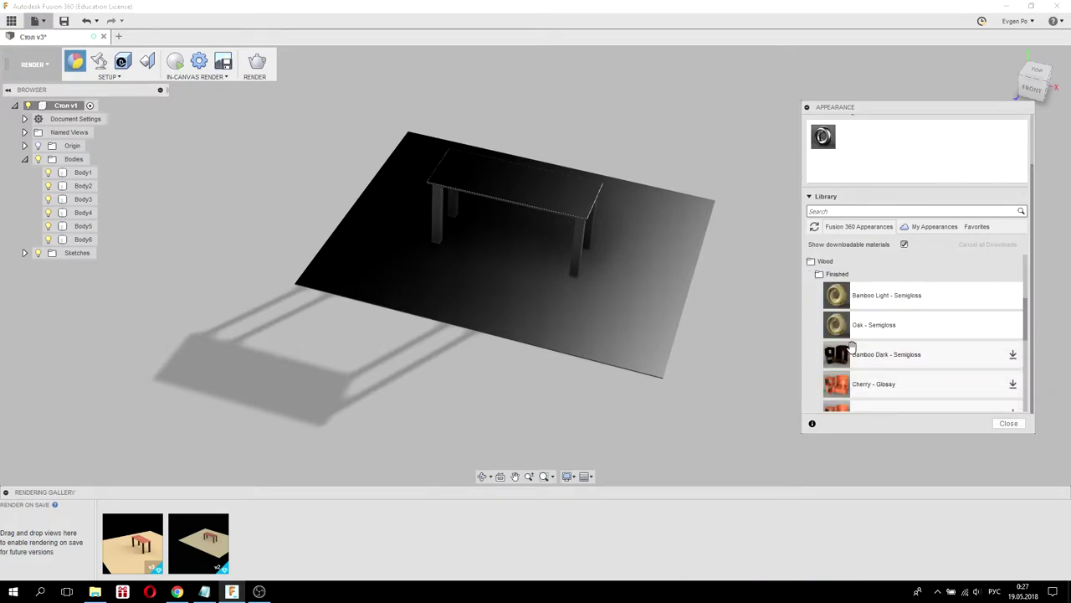
scroll(852, 346, "down", 2)
scroll(853, 345, "down", 3)
scroll(855, 345, "down", 3)
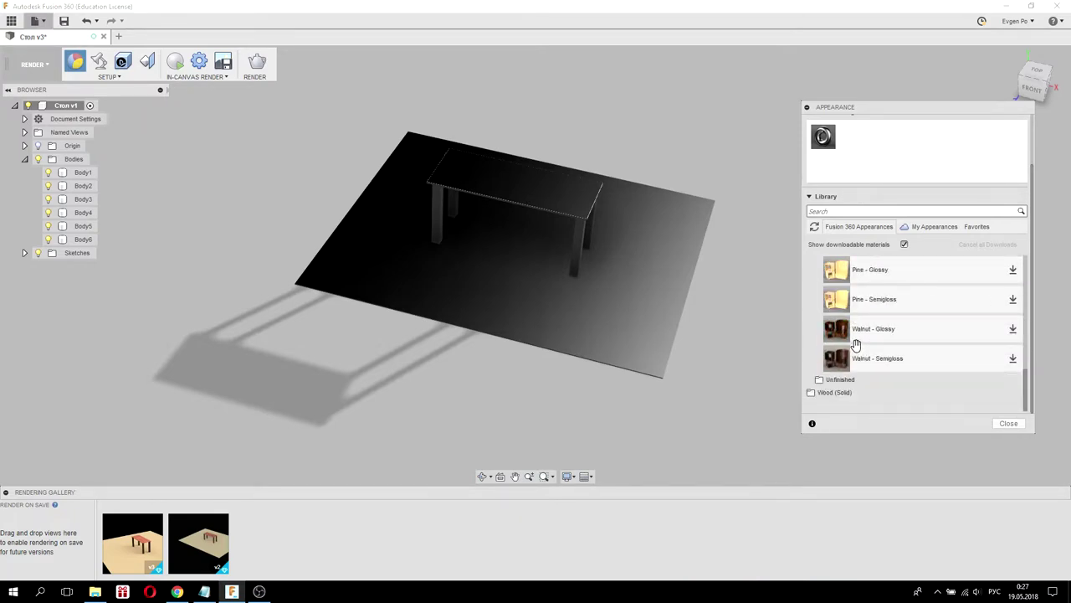
left_click(839, 379)
scroll(882, 343, "down", 3)
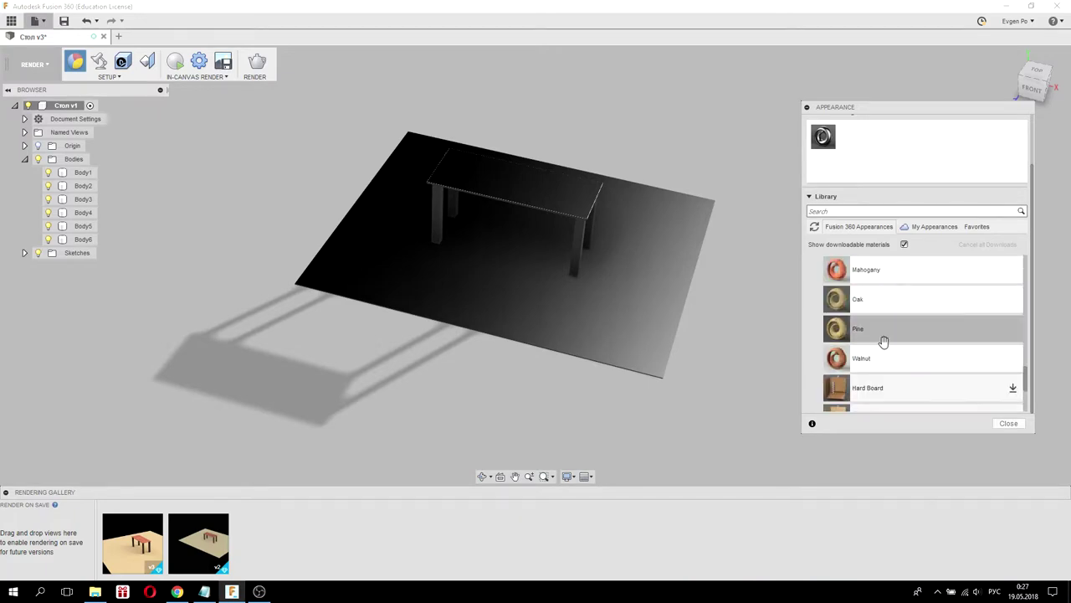
scroll(883, 342, "up", 2)
Apply Cherry to the tabletop, Oak to the floor plate and Walnut to a front leg.
left_click_drag(853, 311, 563, 197)
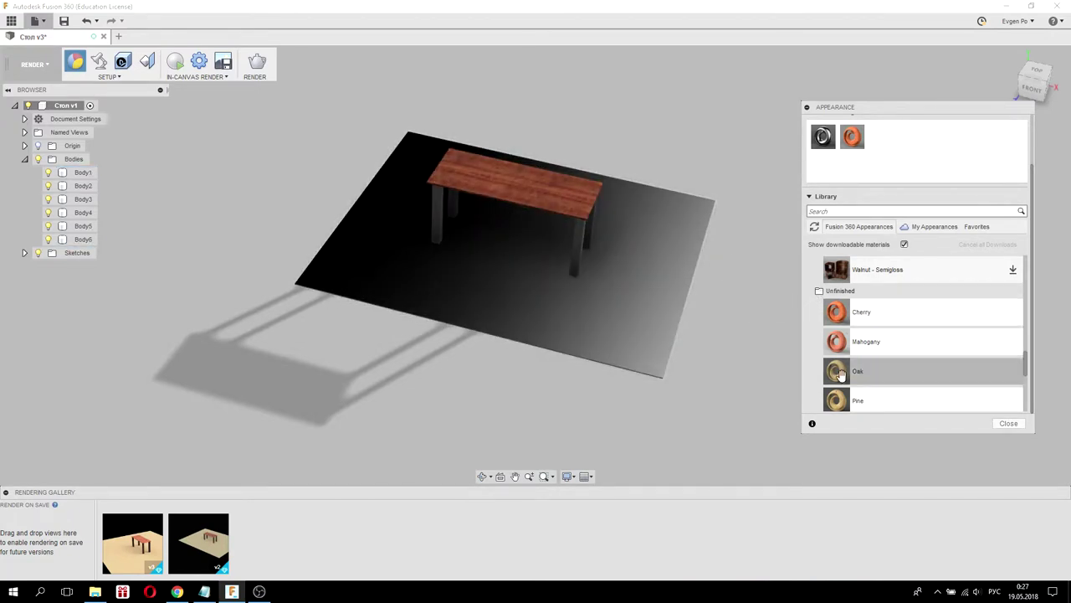
left_click_drag(840, 374, 667, 235)
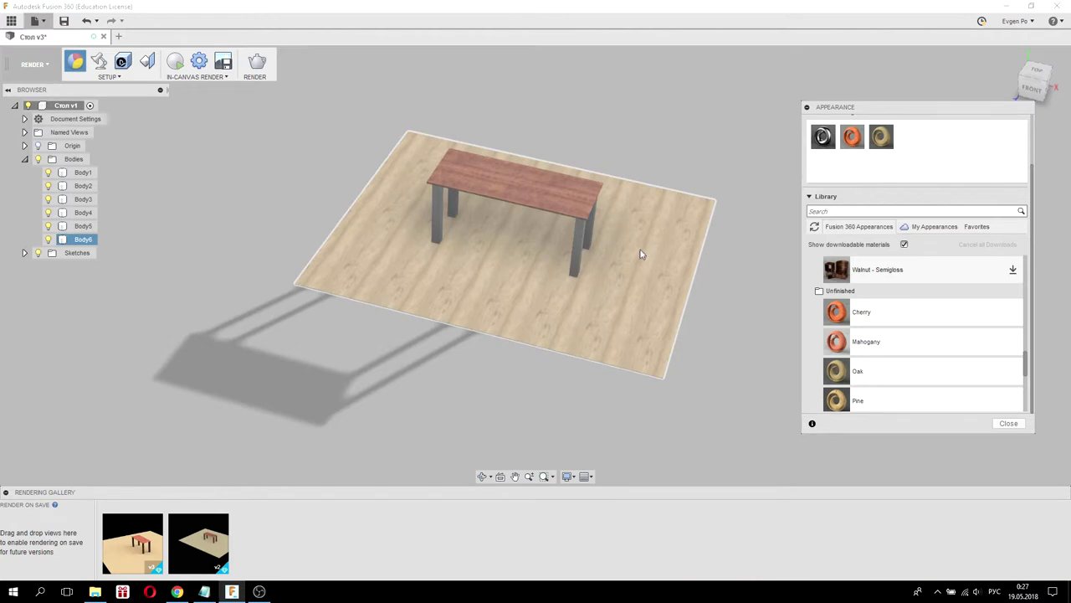
scroll(892, 366, "down", 3)
scroll(899, 361, "down", 3)
scroll(900, 363, "up", 3)
left_click_drag(838, 358, 592, 233)
middle_click_drag(591, 230, 536, 251, "shift")
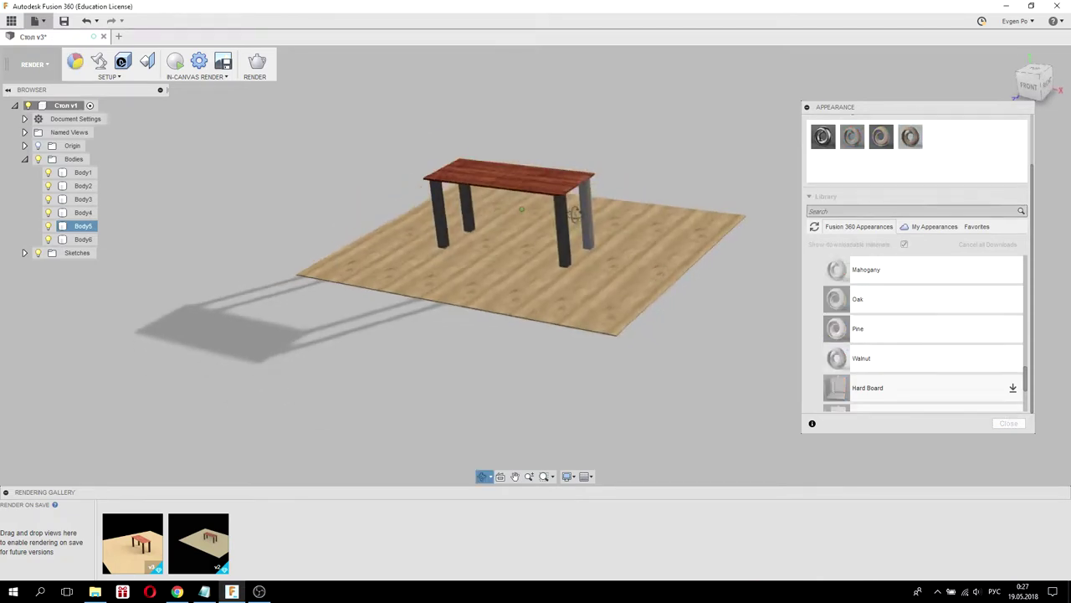
Apply Walnut to the front, back-left and front-left legs, then zoom closer to the table.
scroll(870, 280, "up", 5)
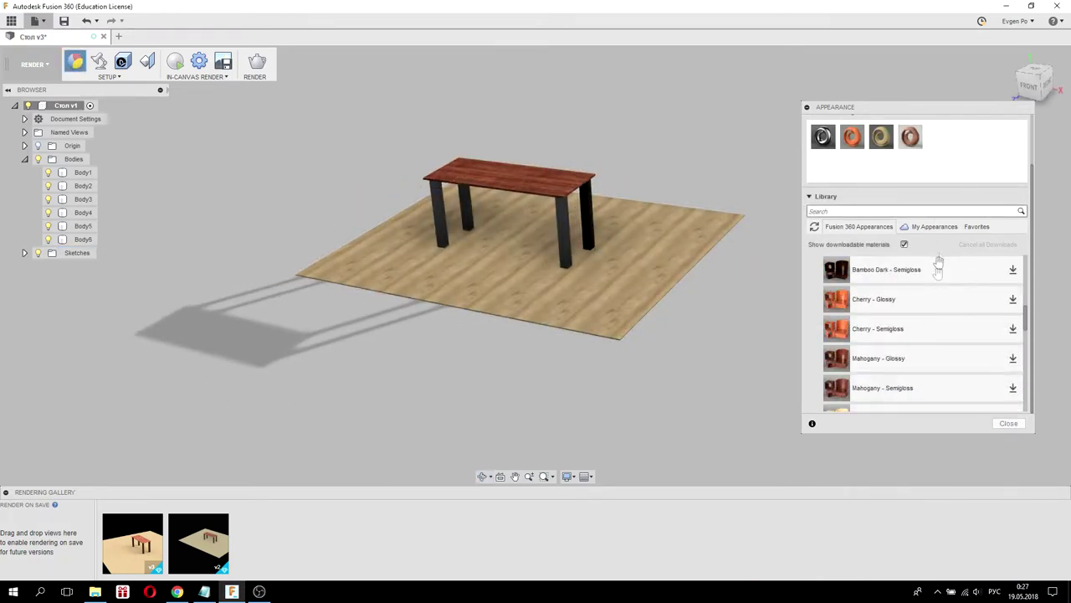
scroll(874, 272, "up", 2)
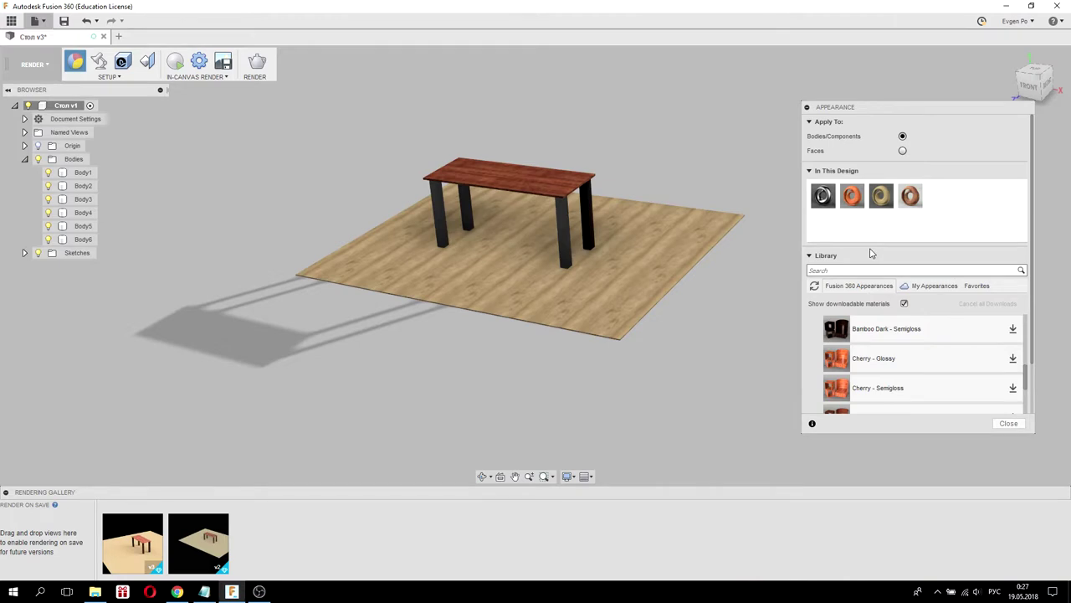
left_click_drag(910, 196, 561, 219)
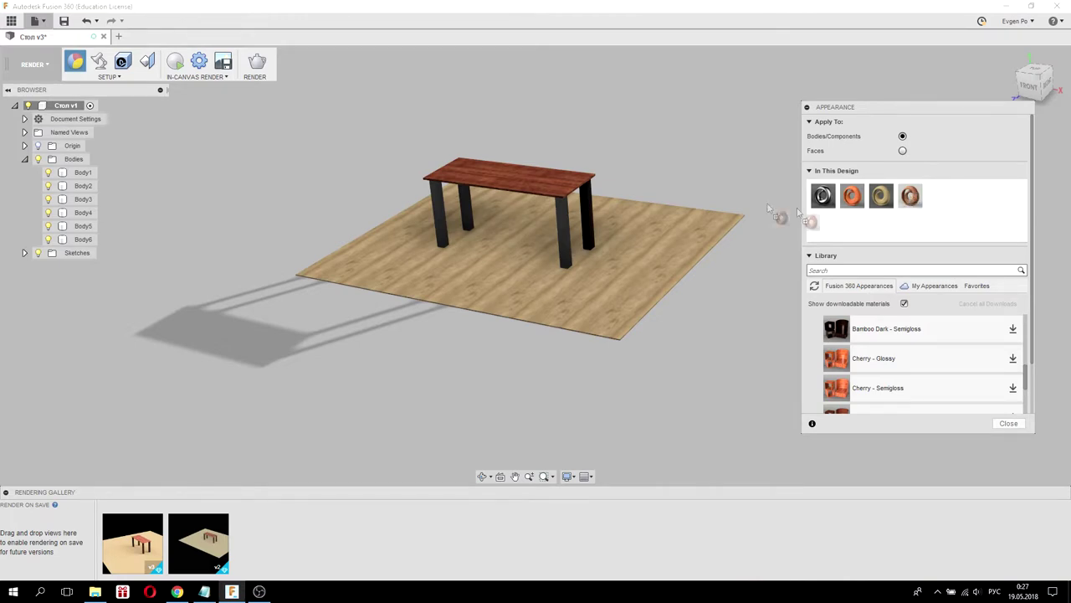
left_click_drag(911, 196, 469, 205)
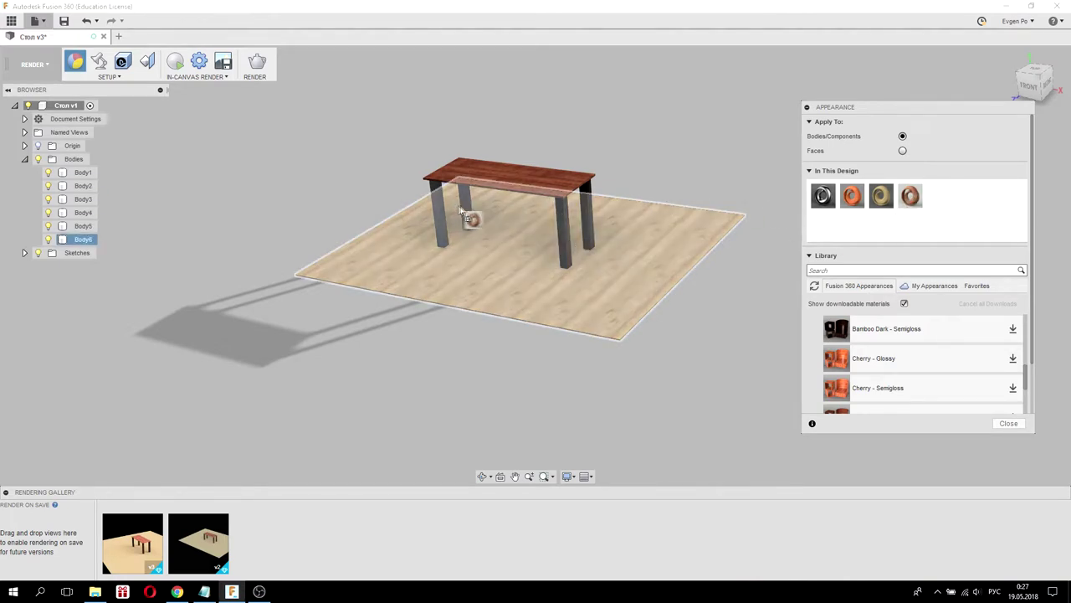
left_click_drag(911, 195, 445, 216)
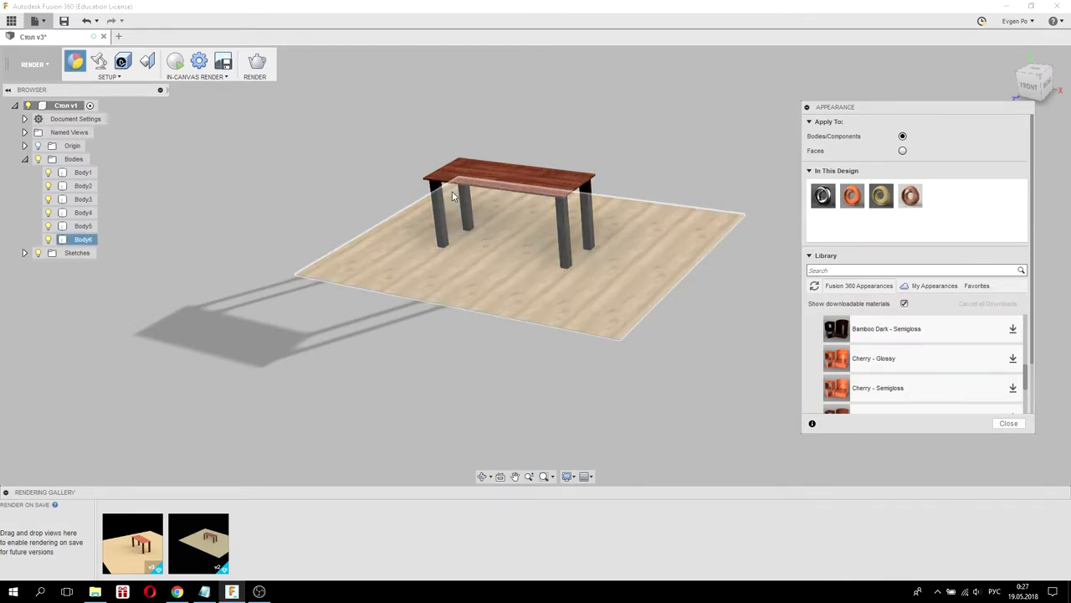
scroll(500, 205, "up", 5)
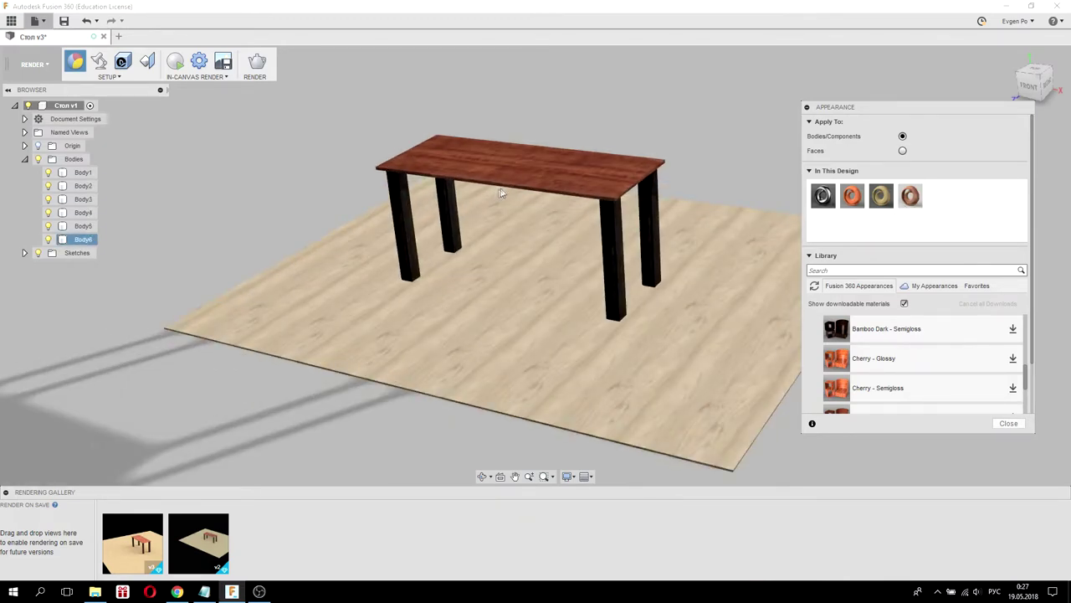
middle_click_drag(645, 299, 667, 249, "shift")
scroll(667, 248, "down", 2)
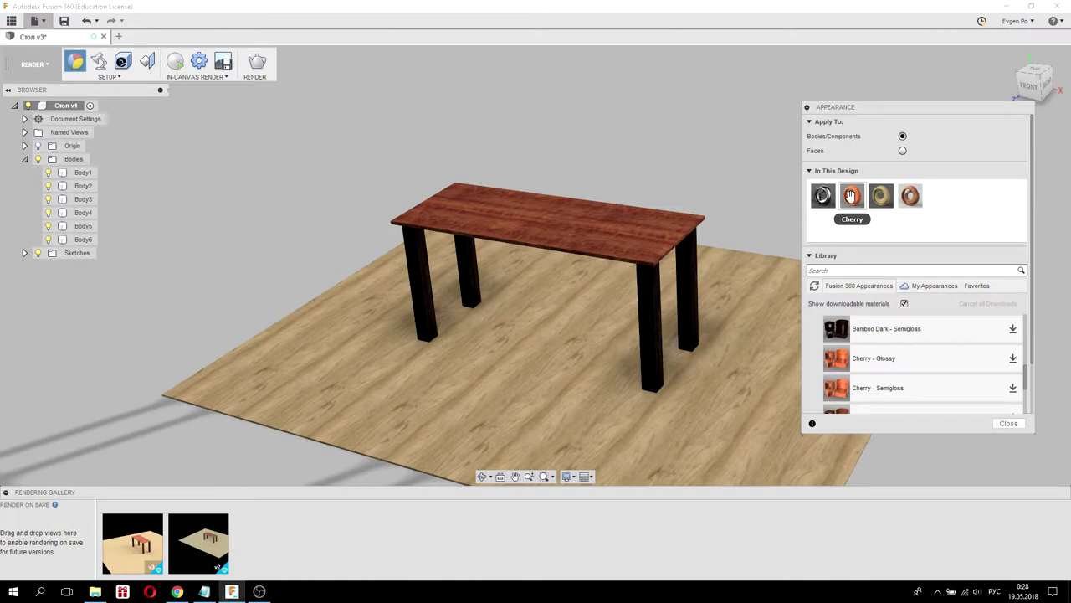
Edit the Cherry appearance to scale 54, roughness 0.102 and reflectance 0.065.
right_click(851, 196)
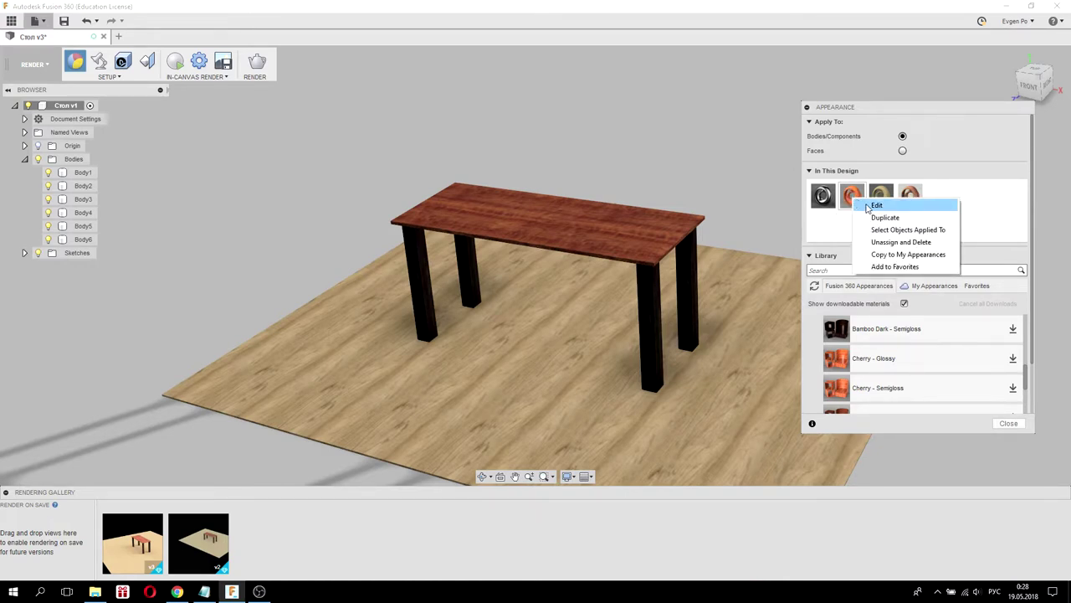
left_click(870, 206)
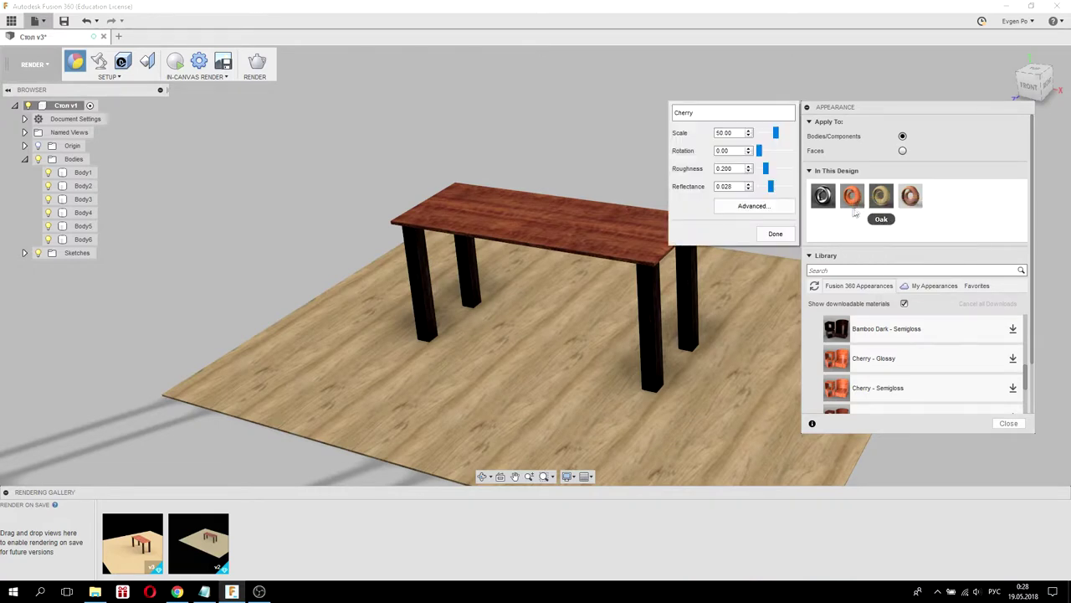
left_click_drag(776, 133, 777, 140)
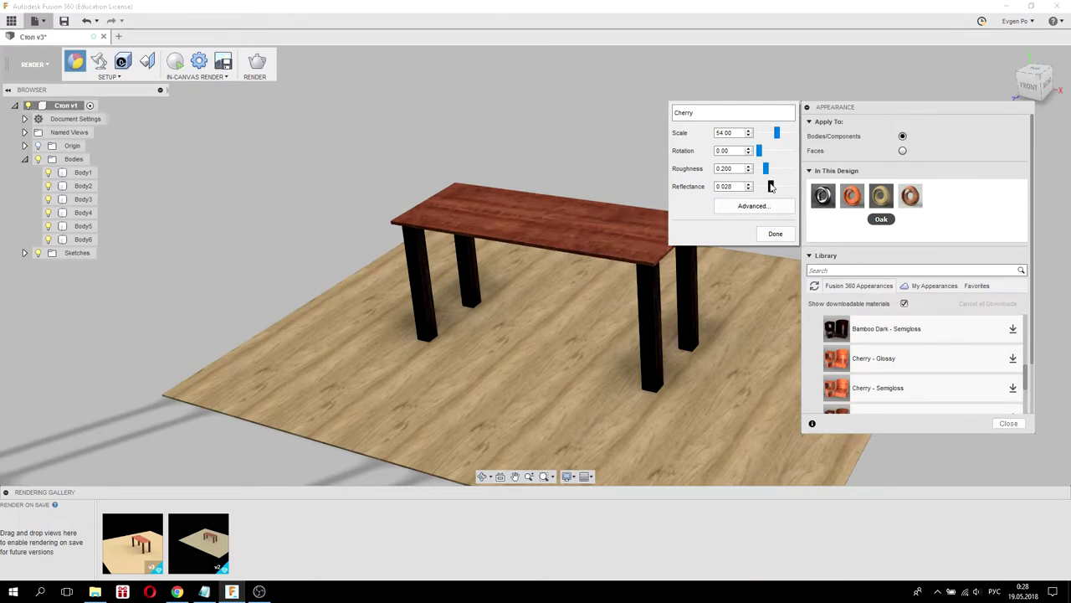
left_click_drag(777, 187, 785, 187)
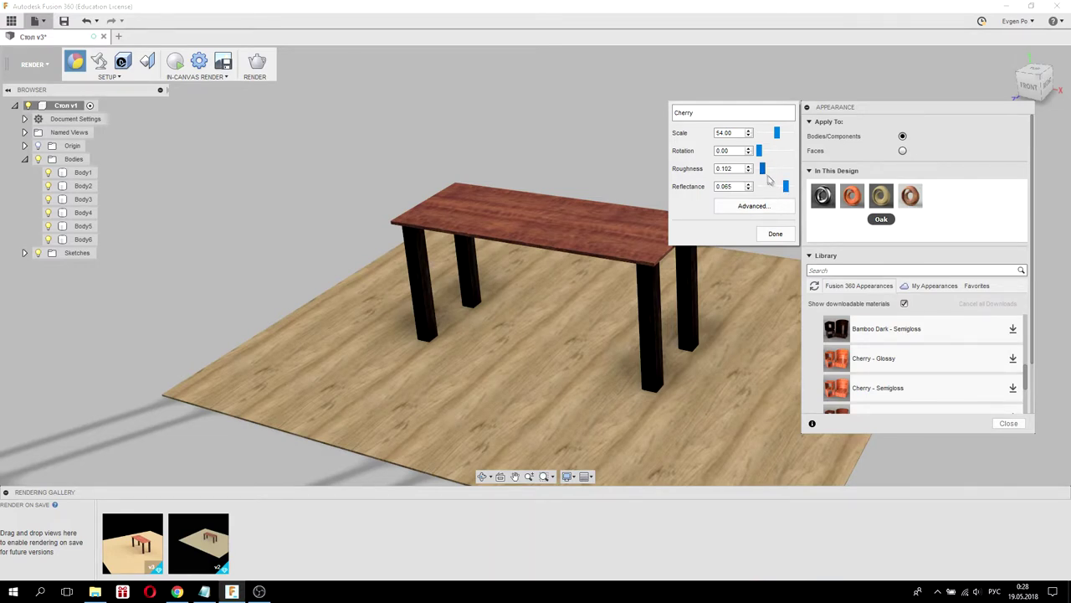
left_click(775, 233)
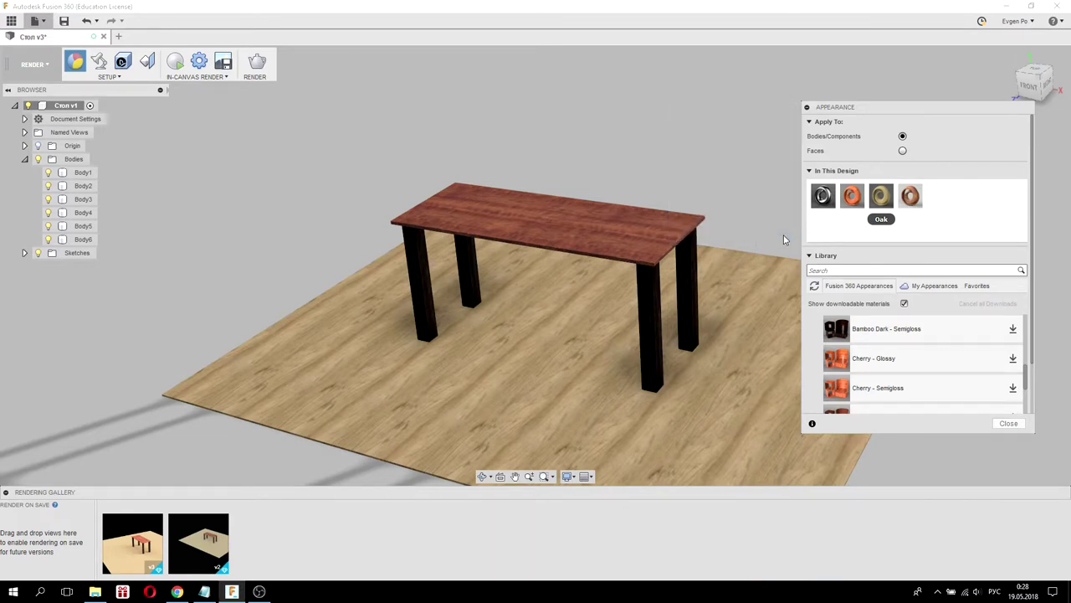
right_click(913, 199)
Increase the Walnut appearance's grain scale and reflectance on the legs.
left_click(930, 206)
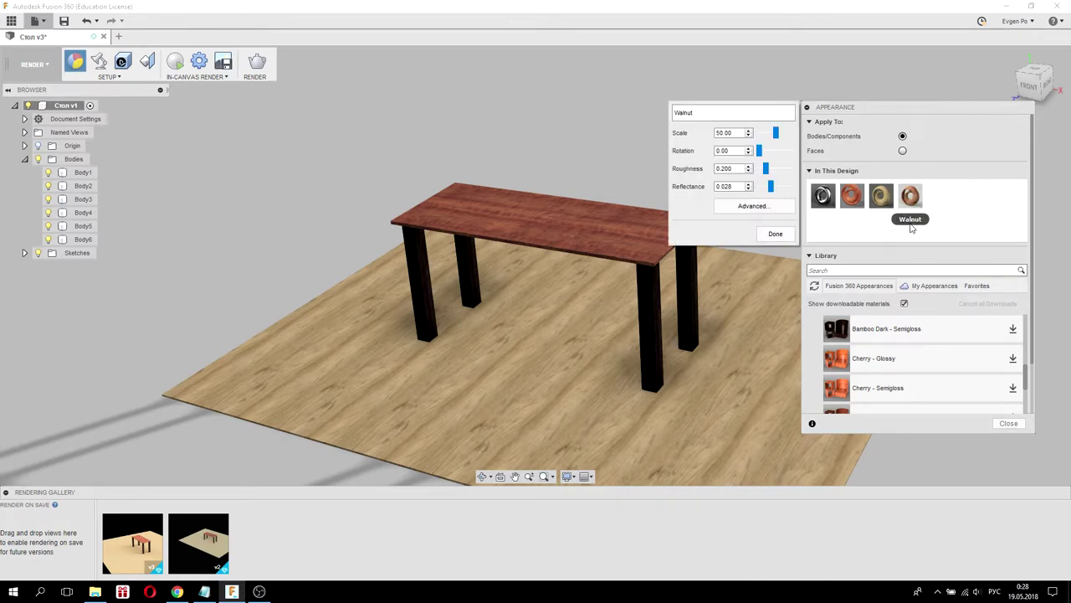
left_click_drag(775, 132, 785, 134)
left_click(780, 187)
left_click_drag(781, 186, 805, 201)
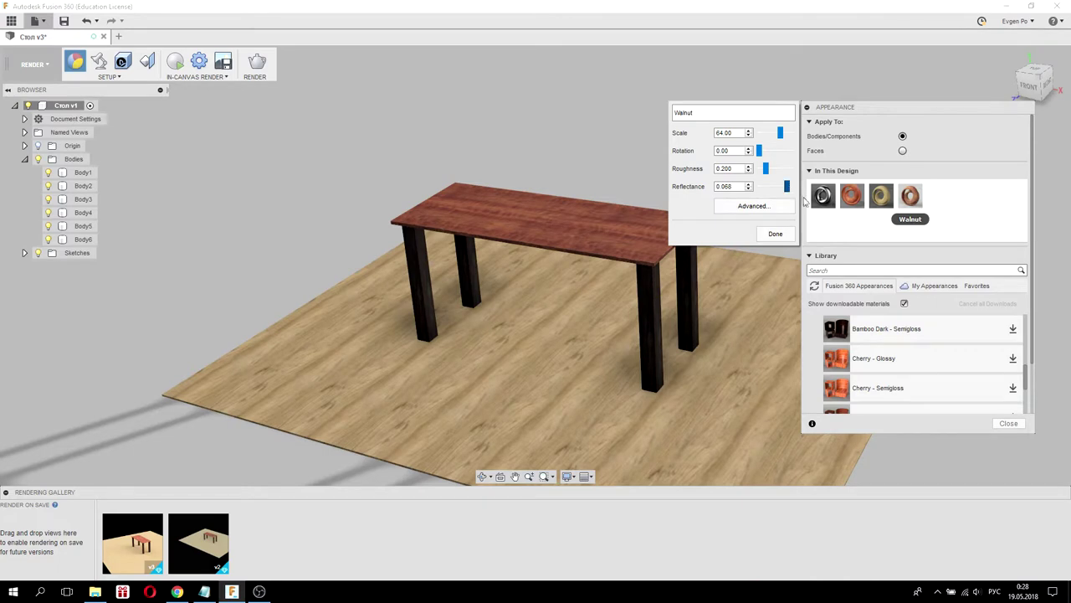
left_click(775, 233)
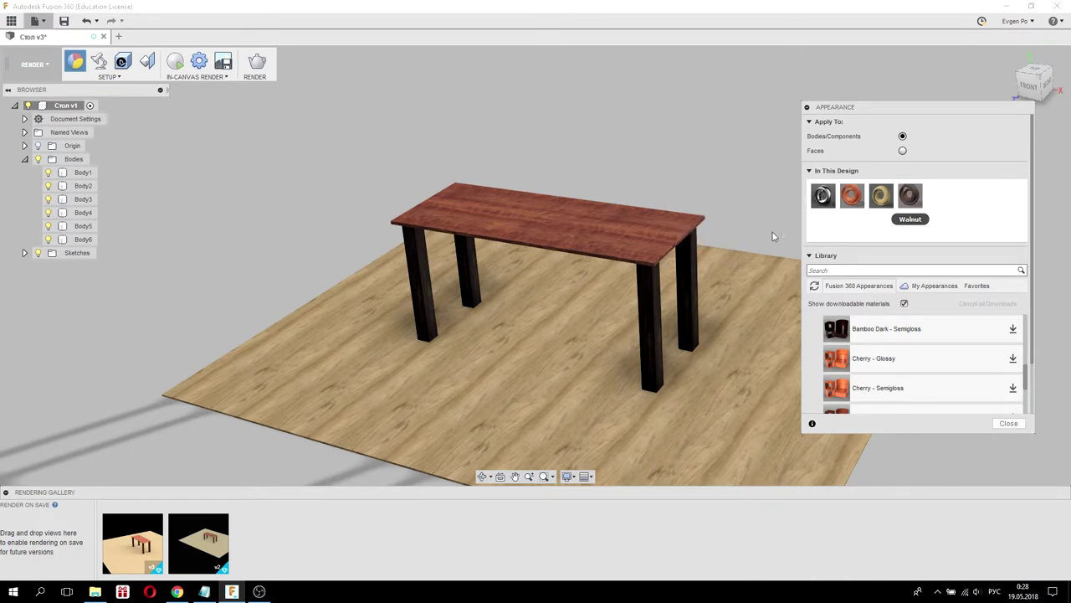
Set the Oak floor grain to rotation 90 and scale 47, then close the Appearance panel.
right_click(879, 196)
left_click(893, 206)
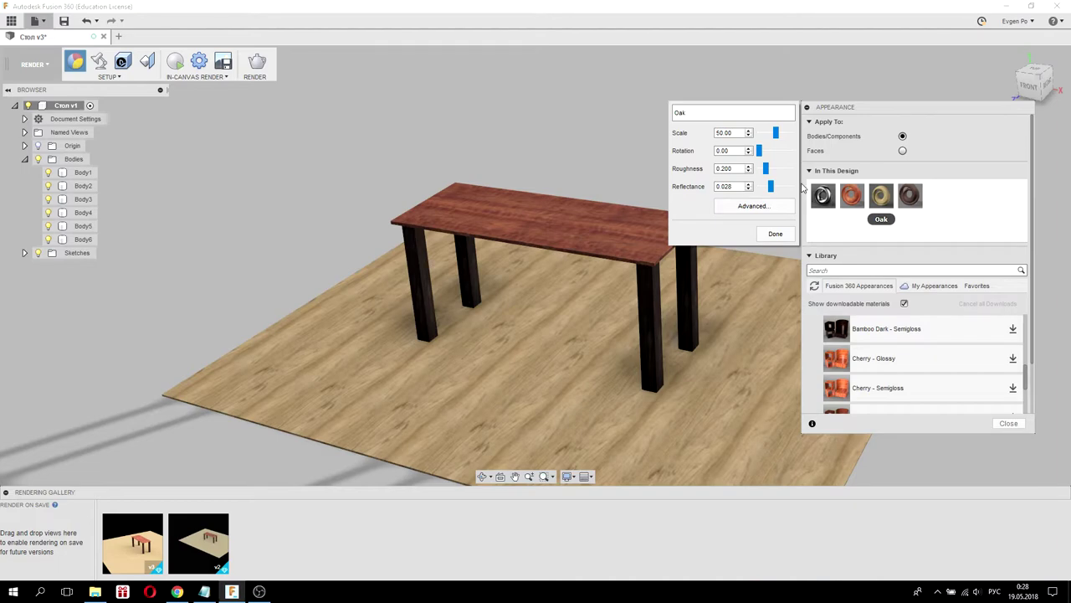
left_click_drag(759, 151, 701, 148)
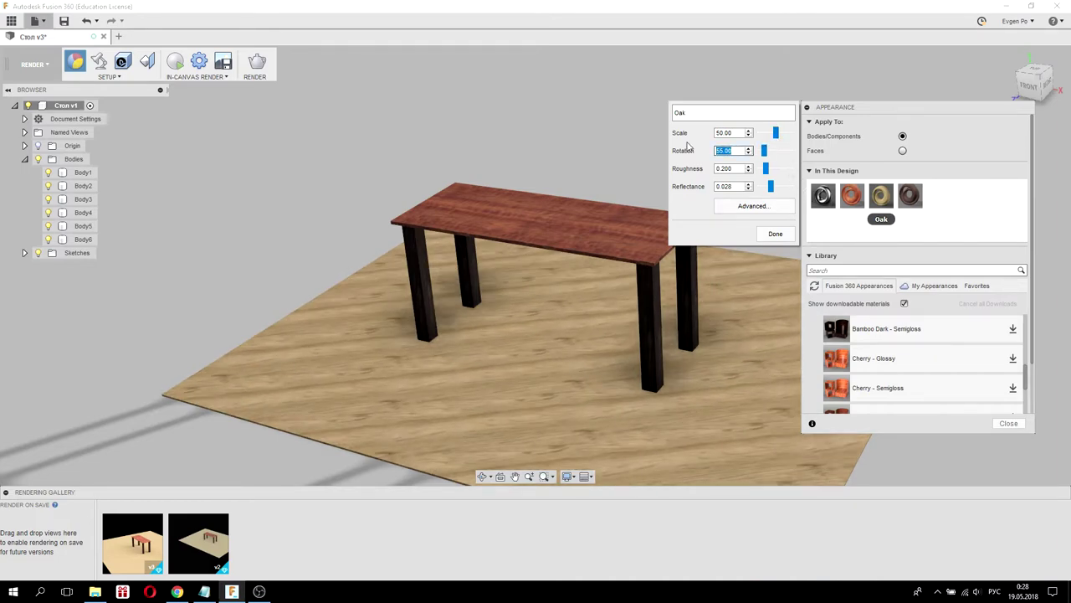
type("90")
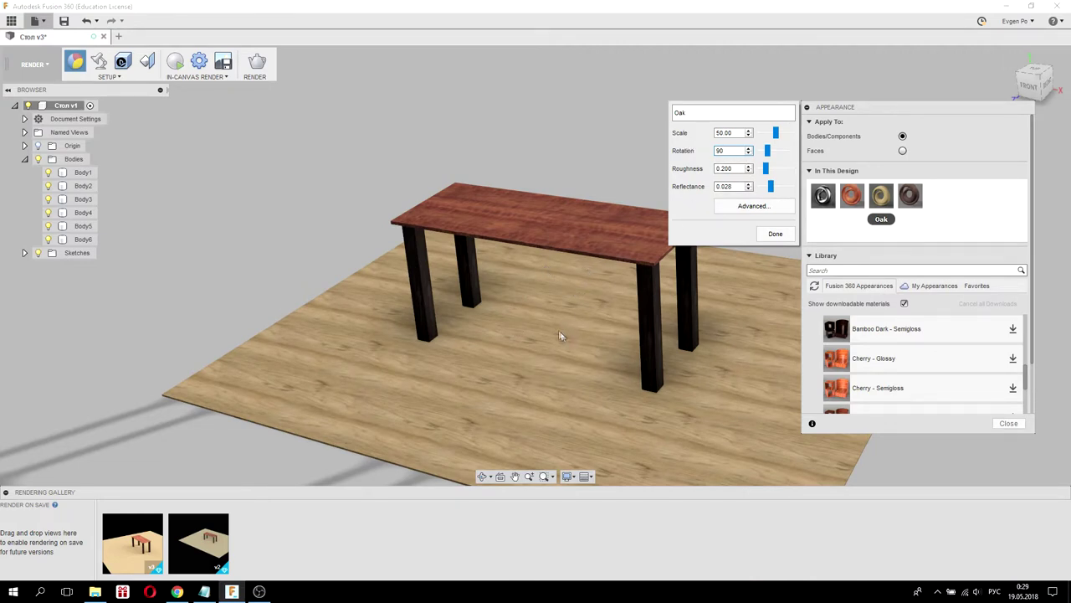
left_click_drag(775, 132, 775, 134)
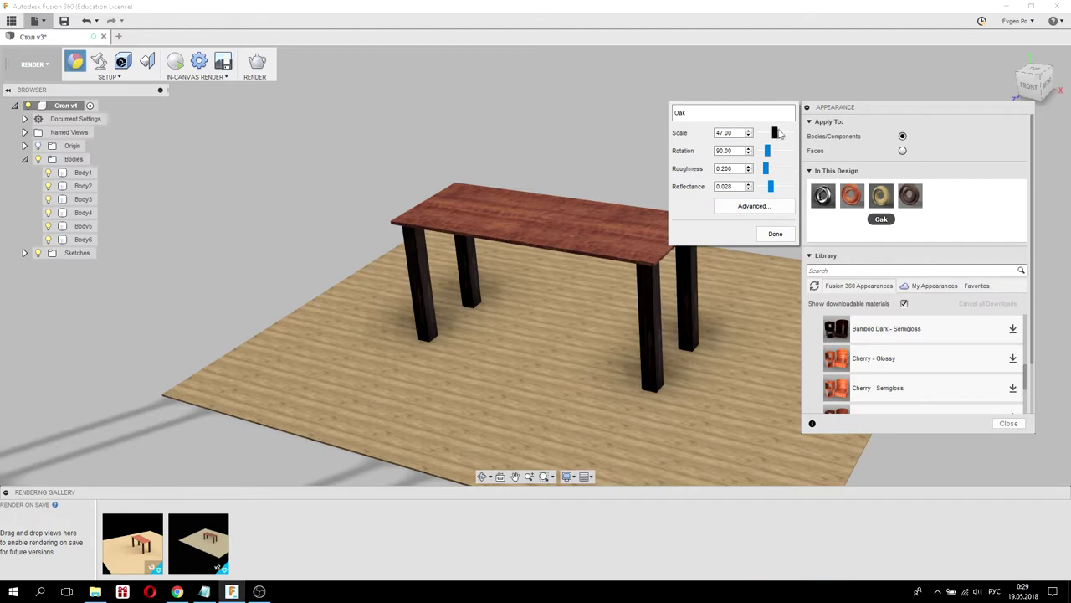
left_click(769, 234)
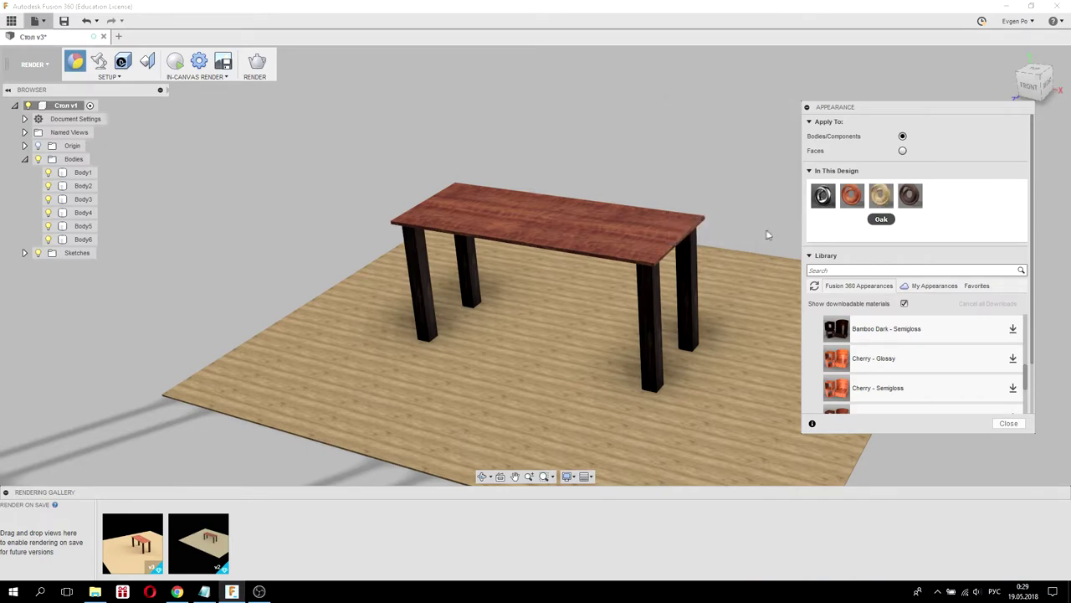
left_click(1011, 425)
mouse_move(841, 203)
middle_mouse_down("shift")
mouse_move(820, 242)
mouse_move(814, 212)
mouse_move(834, 208)
mouse_move(844, 184)
mouse_move(841, 198)
middle_mouse_up("shift")
Orbit to a high oblique view of the table from the front right.
mouse_move(766, 216)
middle_mouse_down("shift")
mouse_move(708, 210)
mouse_move(730, 245)
mouse_move(713, 210)
mouse_move(668, 209)
middle_mouse_up("shift")
mouse_move(638, 209)
middle_mouse_down("shift")
mouse_move(718, 186)
mouse_move(720, 231)
mouse_move(781, 232)
mouse_move(770, 251)
mouse_move(754, 243)
mouse_move(768, 227)
mouse_move(753, 235)
middle_mouse_up("shift")
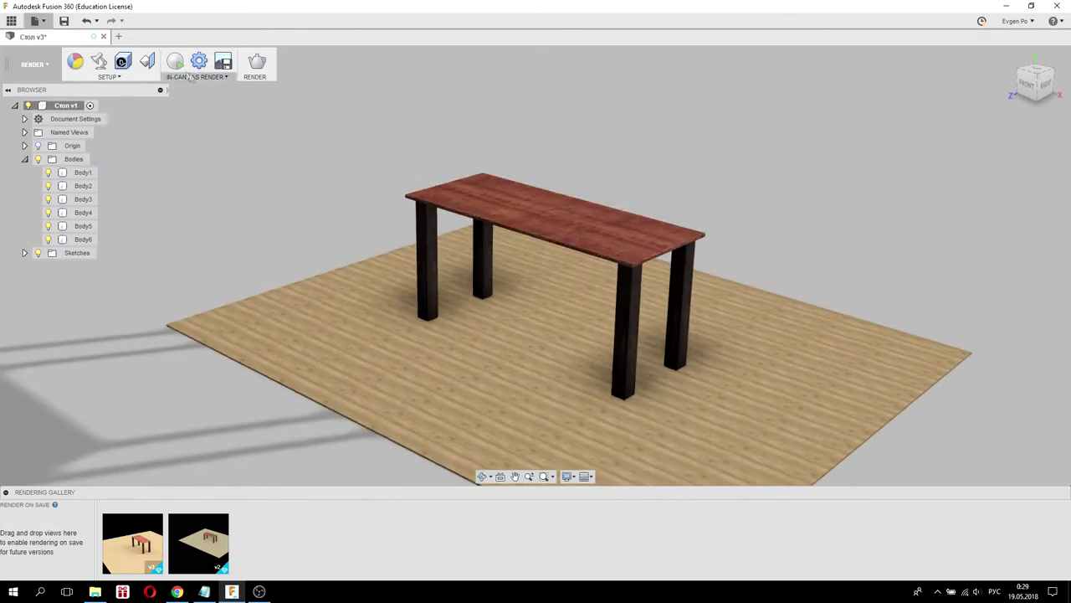
left_click(99, 62)
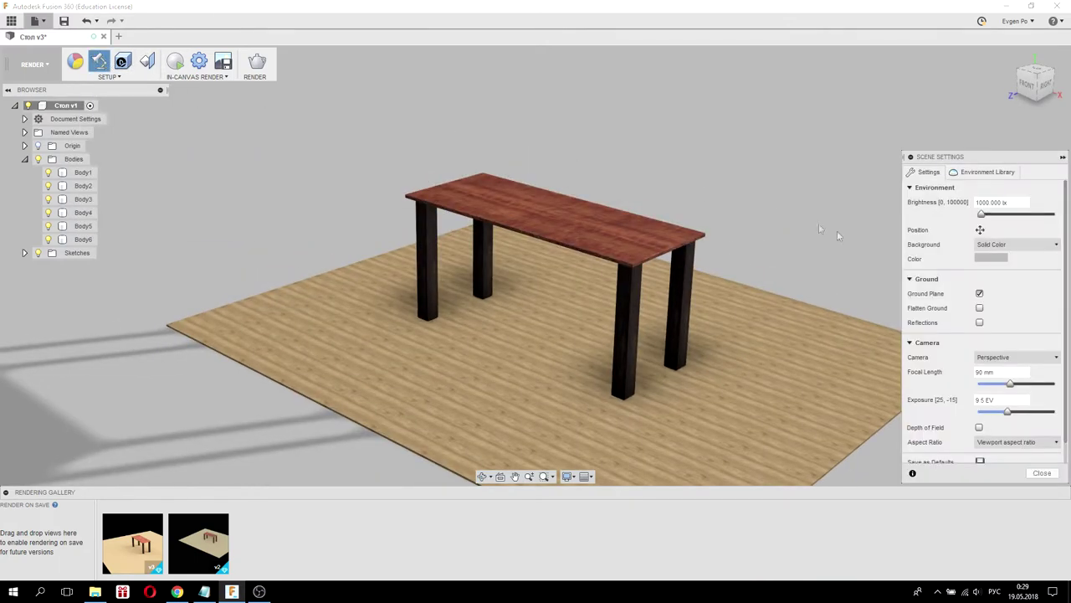
Change the scene's solid background colour to black.
left_click(992, 260)
left_click_drag(829, 213, 807, 222)
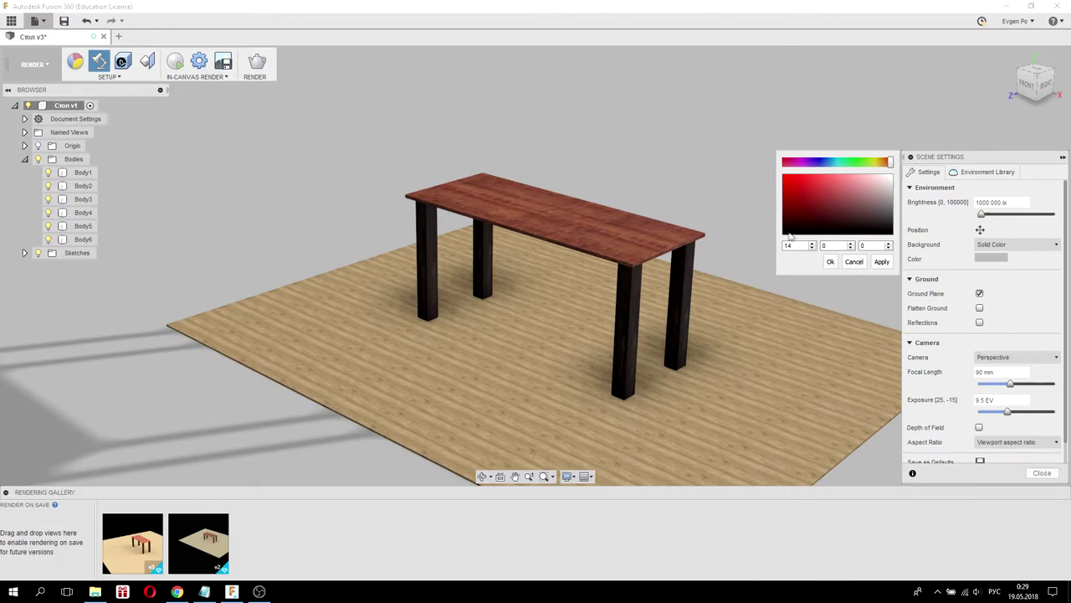
left_click(881, 261)
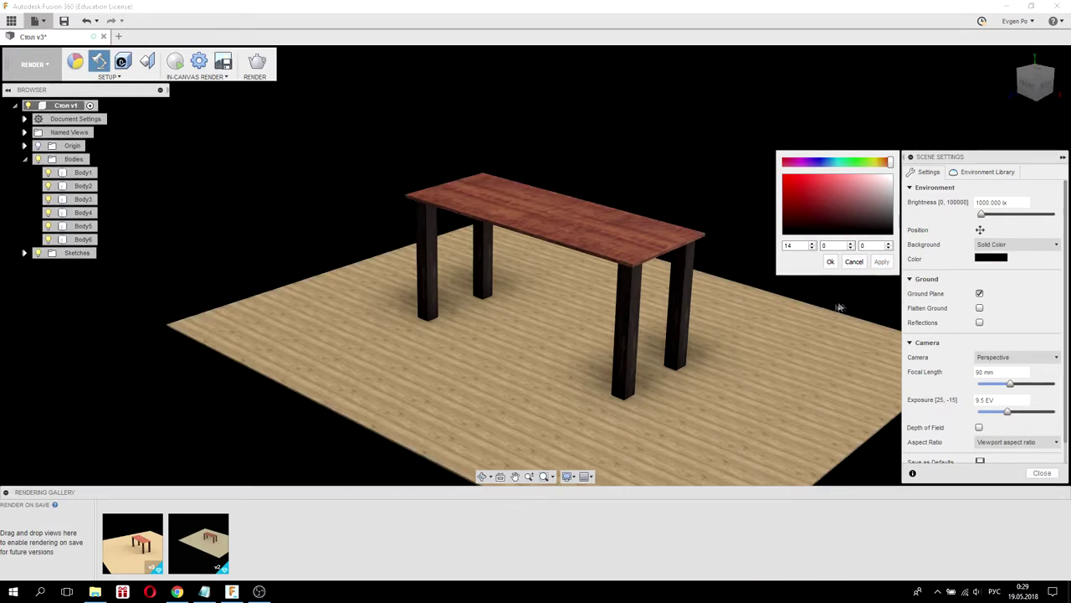
left_click(830, 261)
Raise the environment brightness to about 1449 lx and close Scene Settings.
mouse_move(615, 230)
middle_mouse_down("shift")
mouse_move(672, 232)
mouse_move(508, 188)
middle_mouse_up("shift")
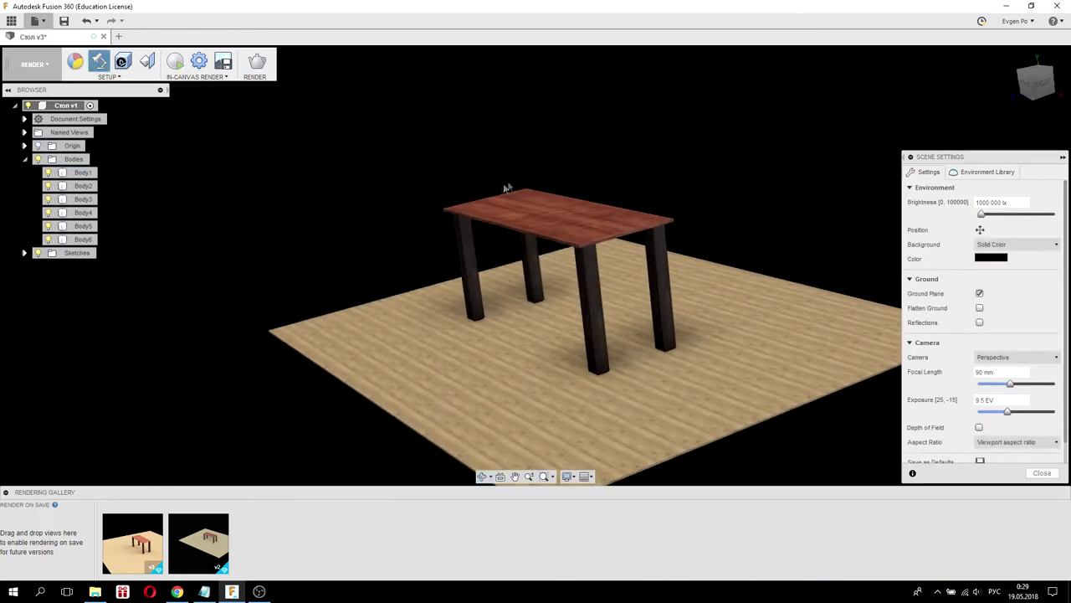
middle_click_drag(711, 257, 713, 196, "shift")
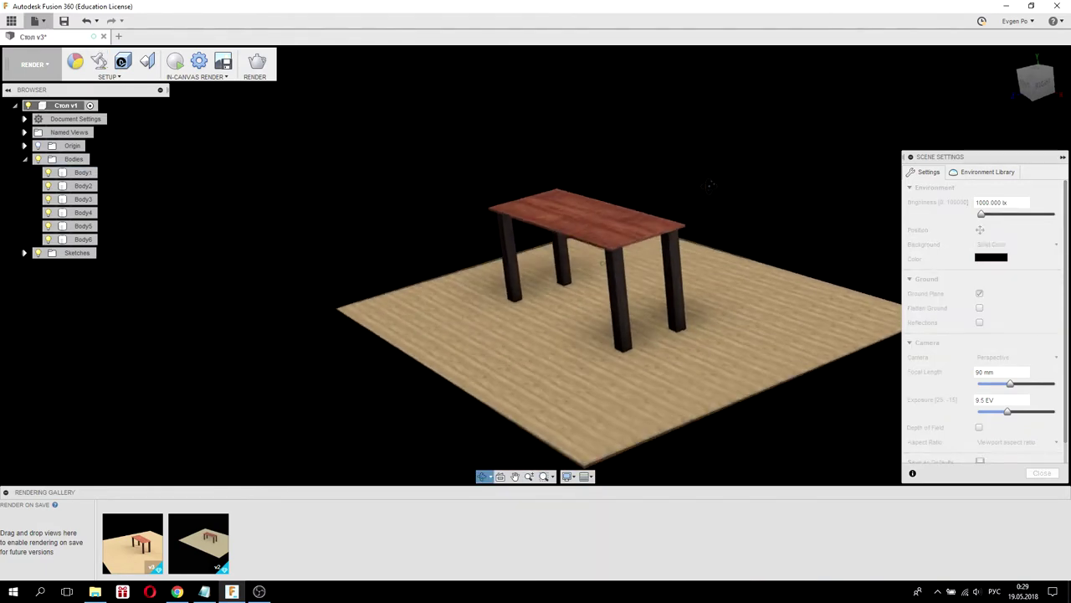
left_click_drag(982, 216, 981, 216)
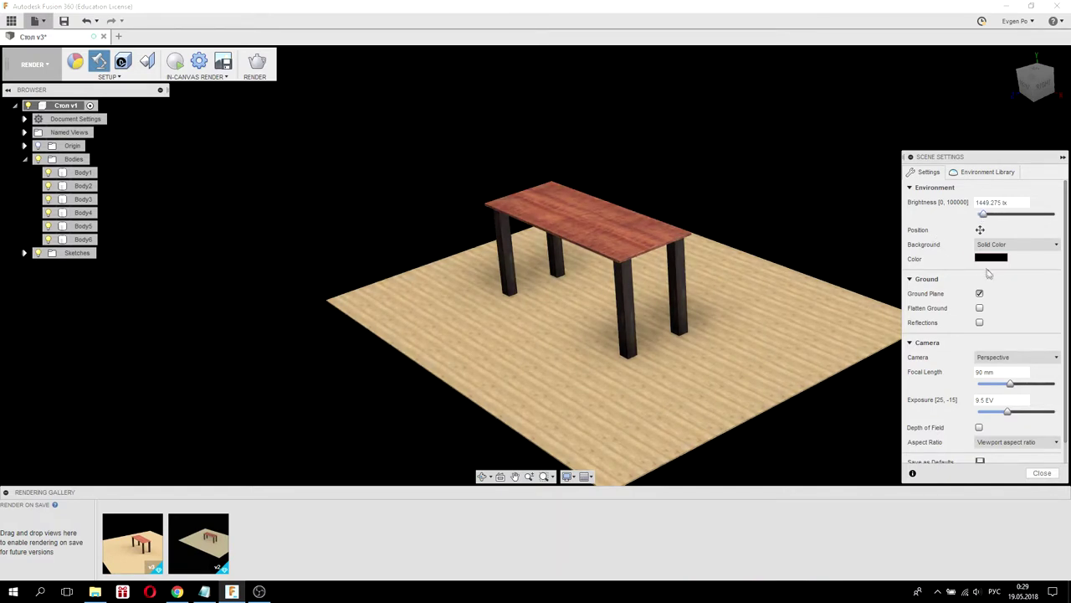
scroll(1029, 289, "down", 1)
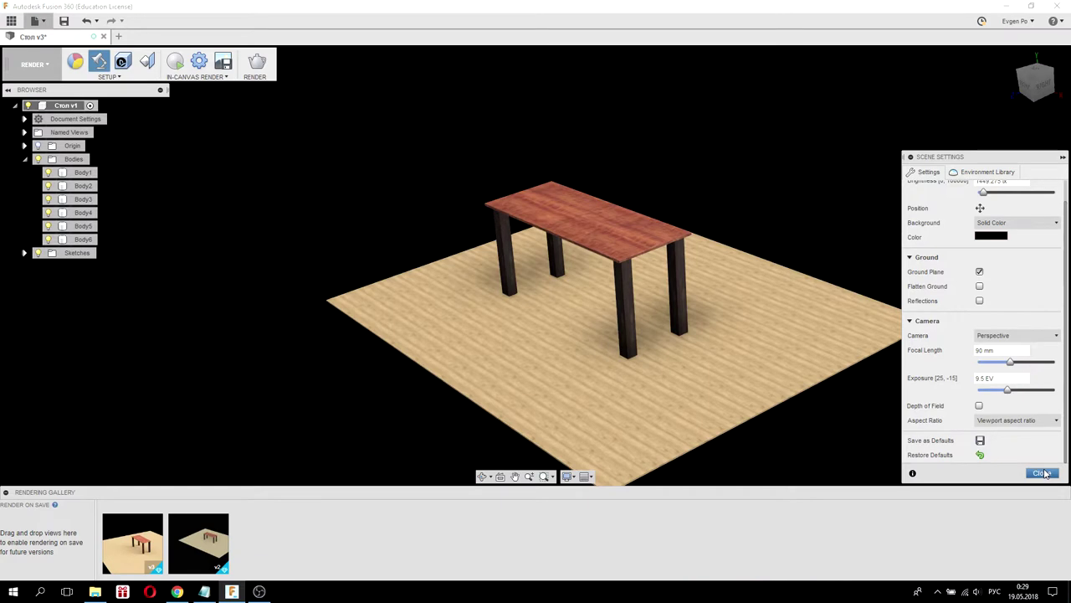
left_click(1042, 473)
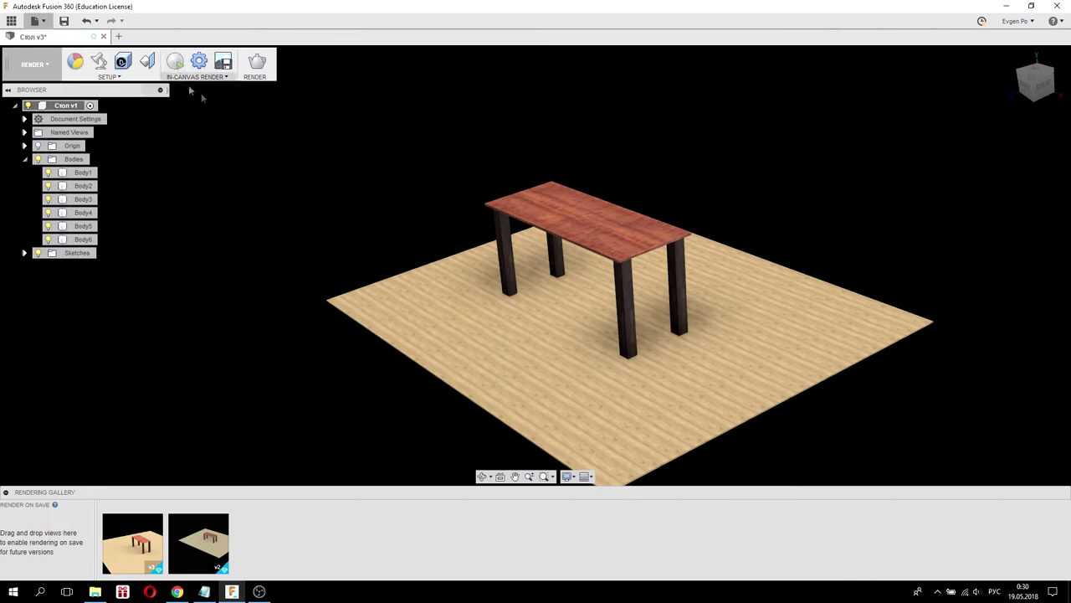
Start a Final-quality 1920×789 PNG (Lossless) cloud render of the table scene.
left_click(259, 62)
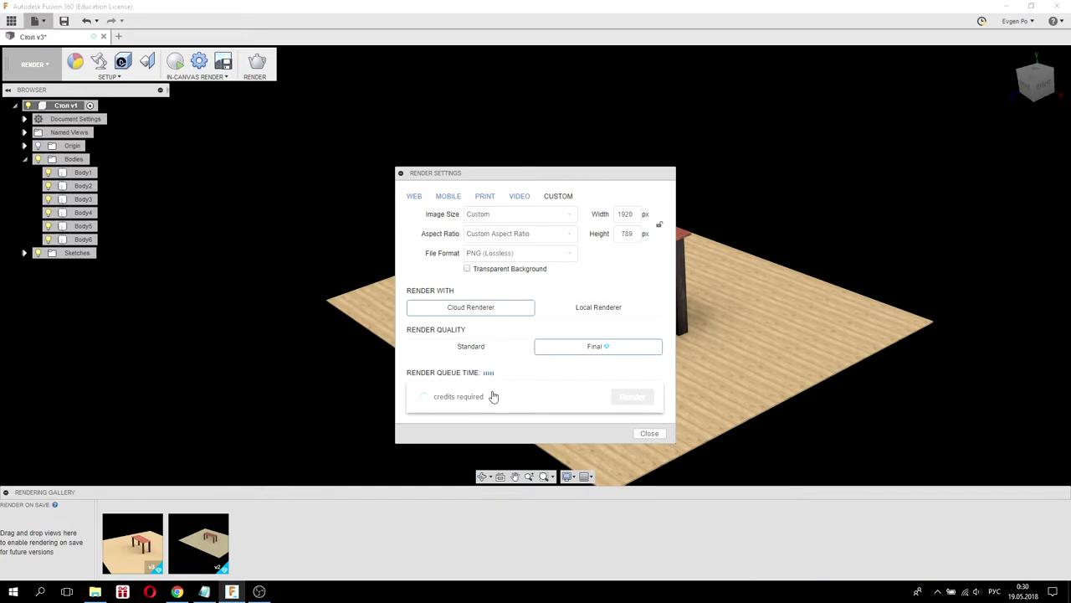
mouse_move(578, 175)
left_mouse_down()
mouse_move(700, 95)
mouse_move(689, 91)
left_mouse_up()
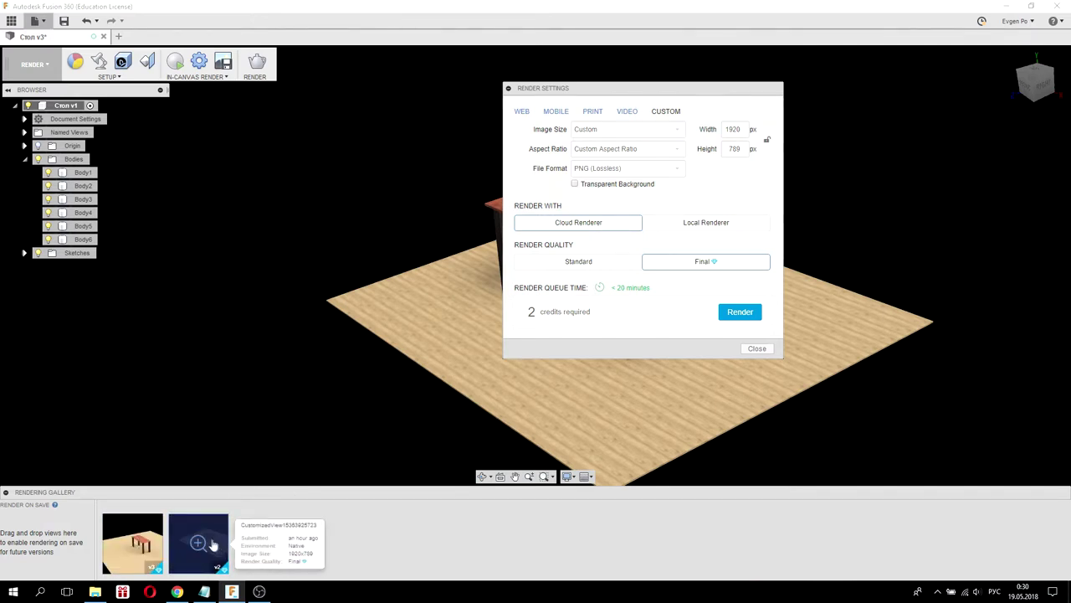
mouse_move(198, 543)
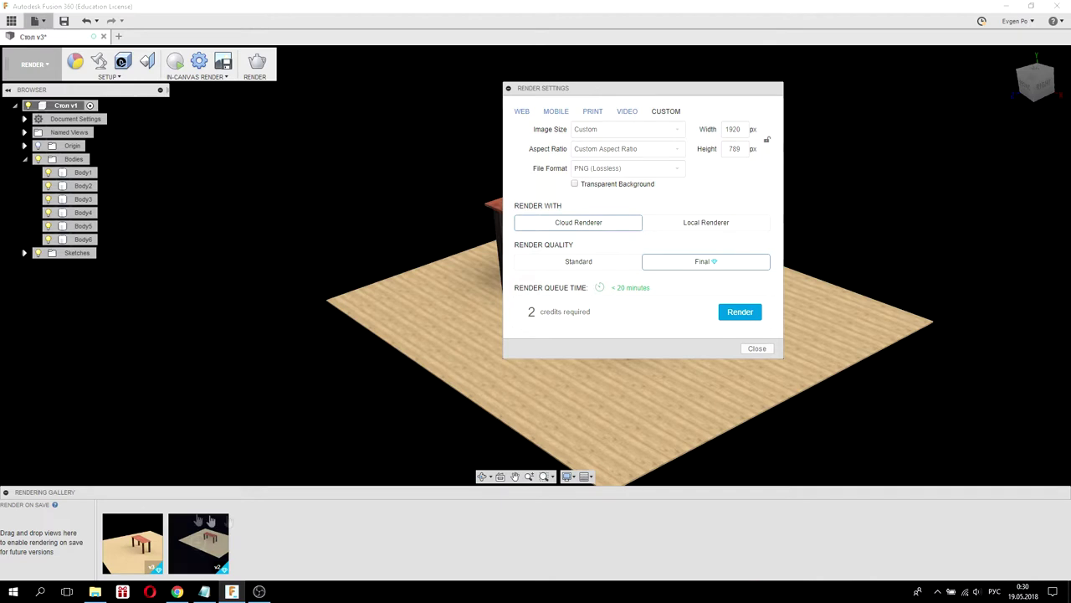
left_click(576, 381)
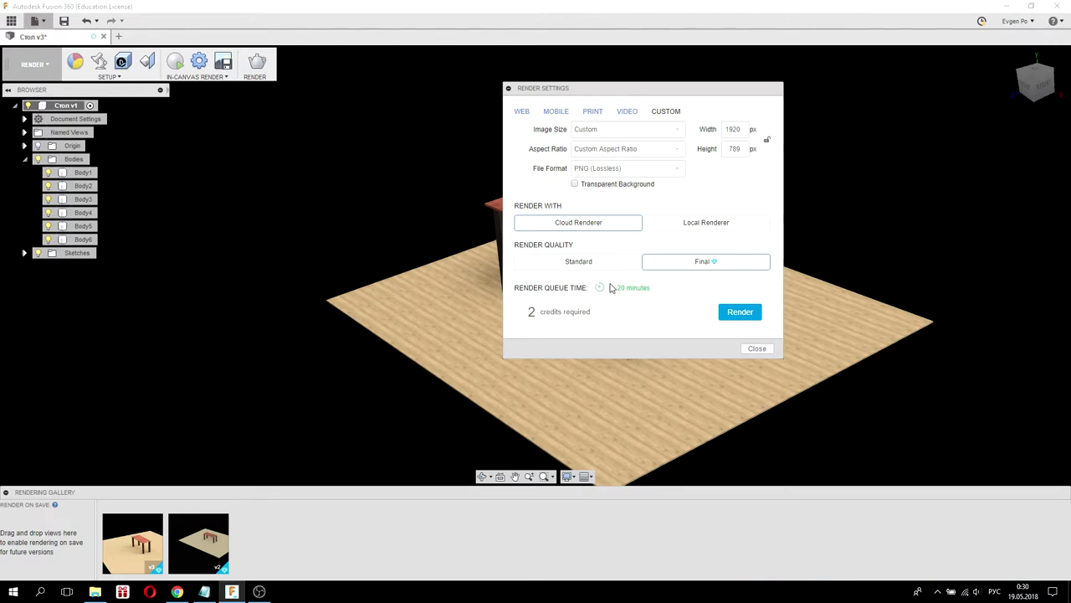
left_click(678, 170)
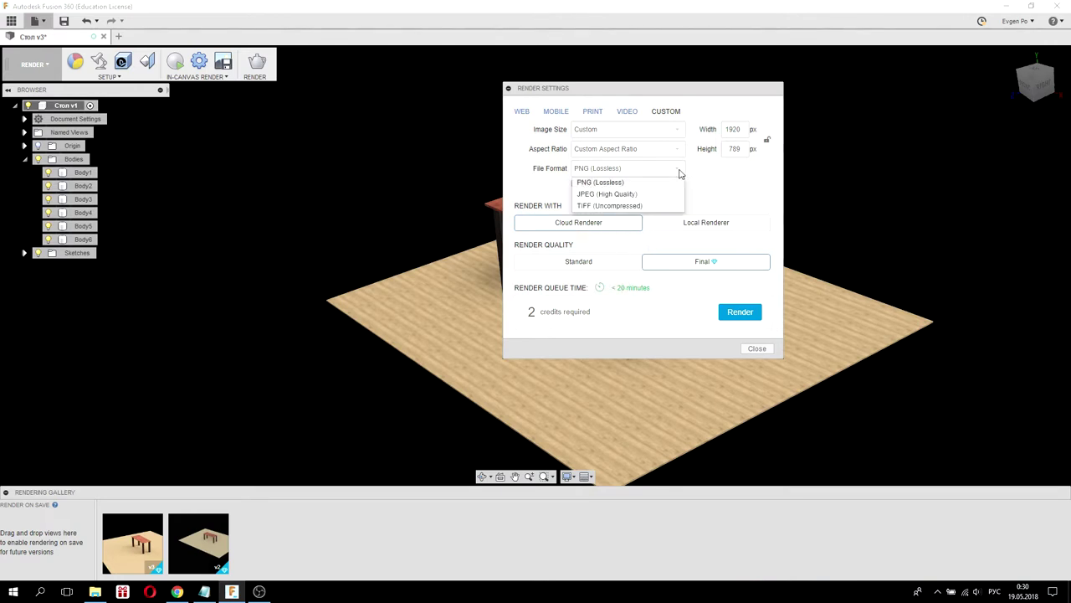
left_click(680, 171)
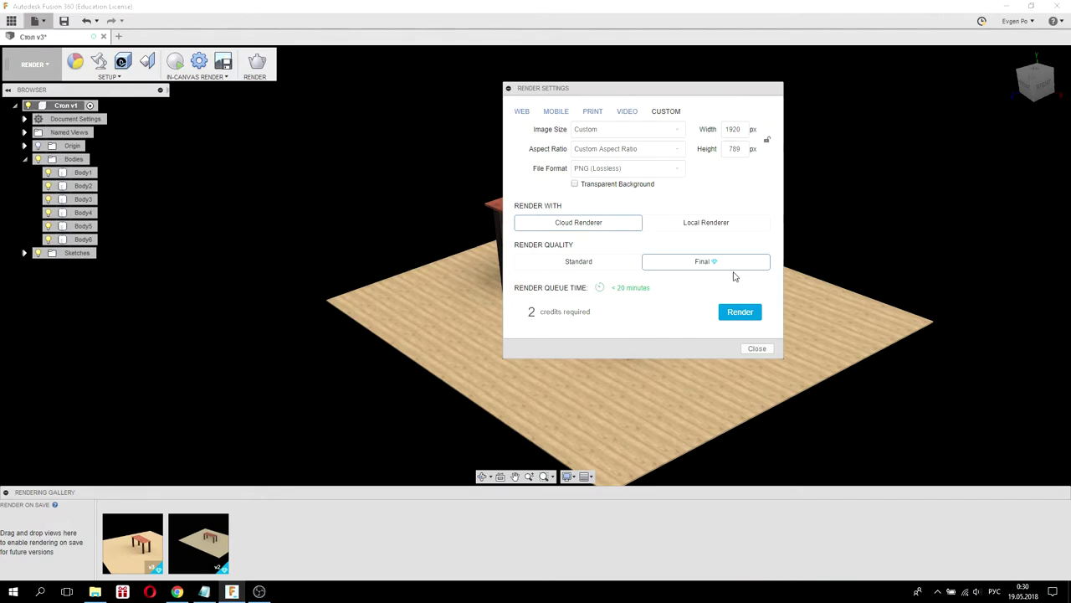
left_click(738, 315)
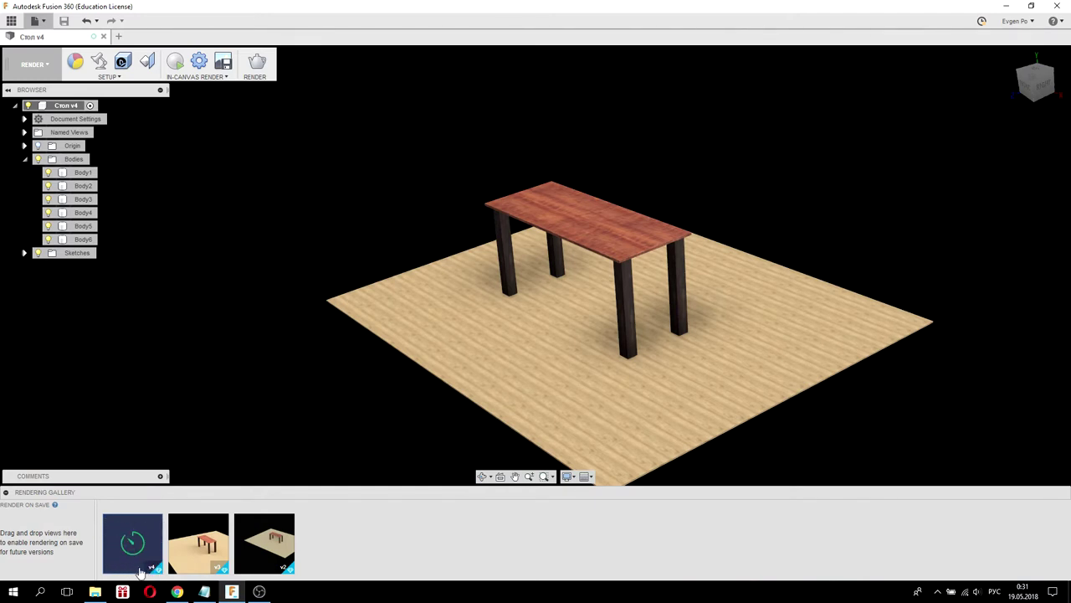
Orbit to view the table from above and run an in-canvas render, pausing then resuming it.
mouse_move(198, 543)
left_click(680, 289)
middle_click_drag(708, 296, 688, 307, "shift")
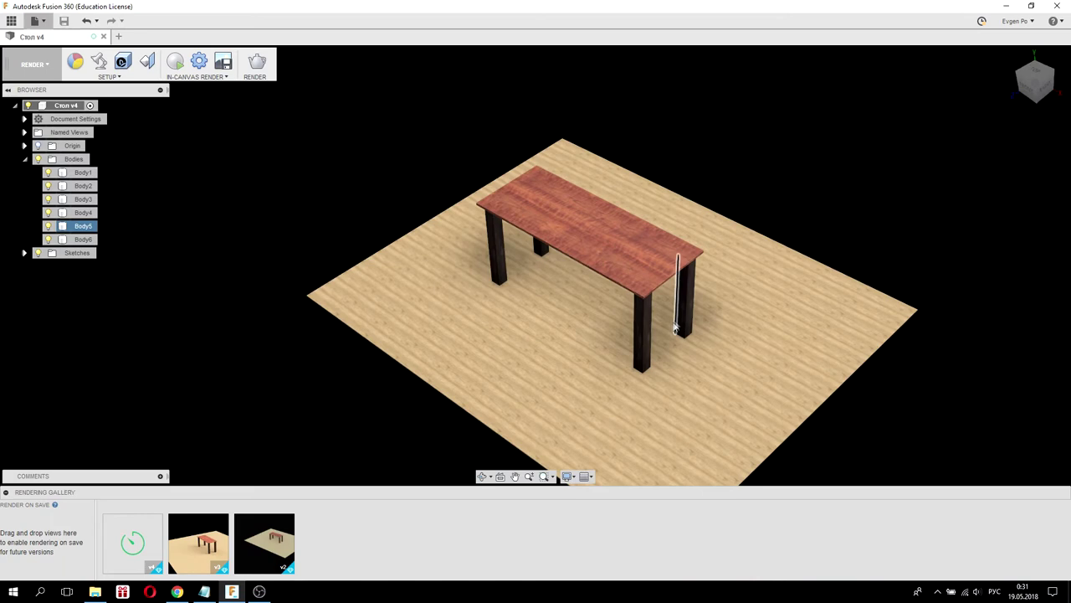
left_click(235, 123)
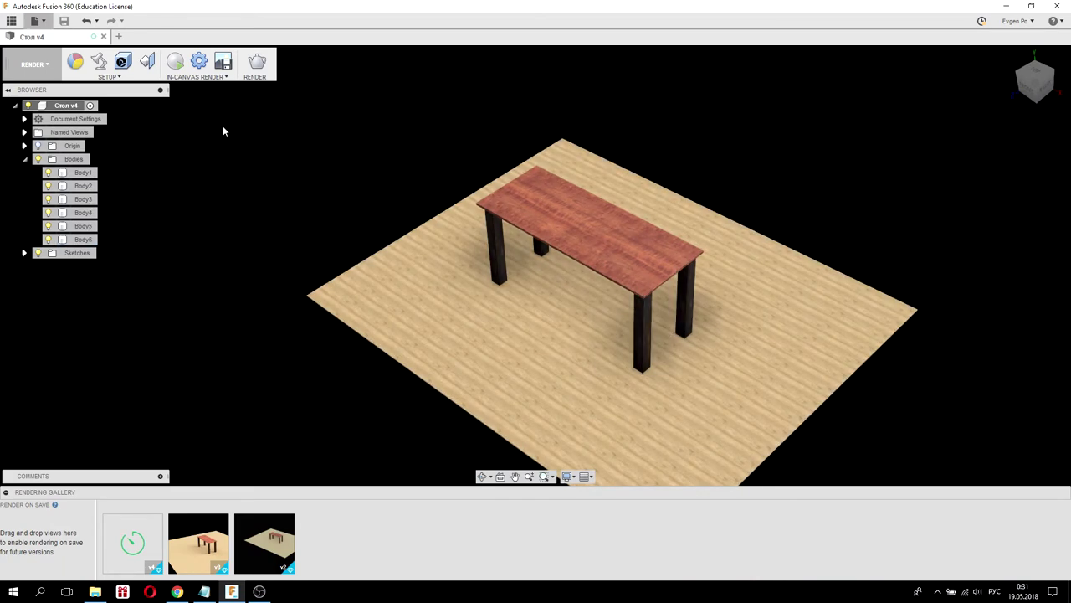
left_click(176, 64)
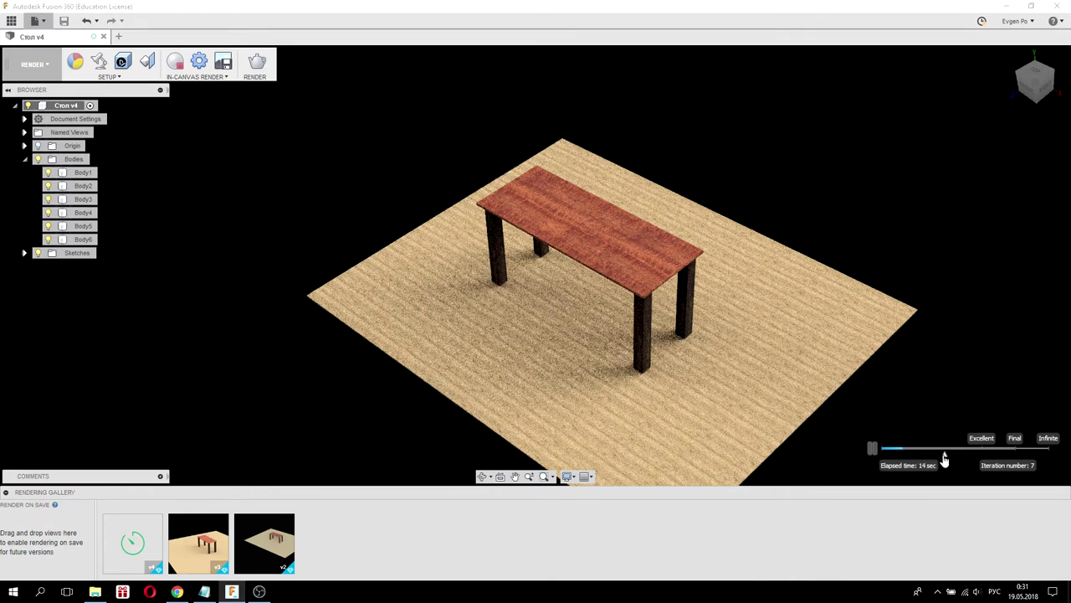
left_click(873, 449)
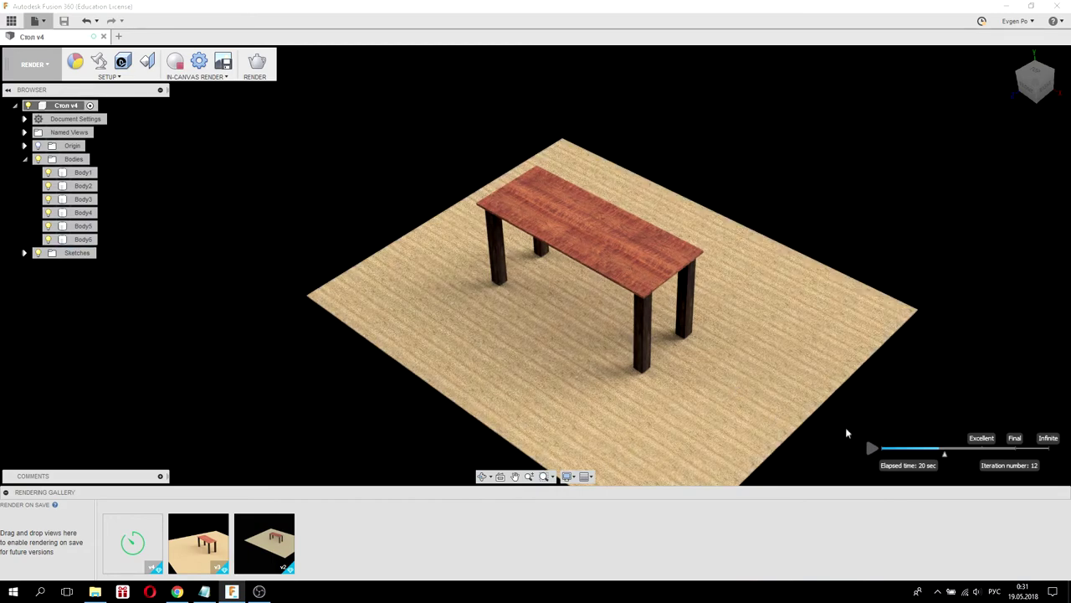
left_click(873, 451)
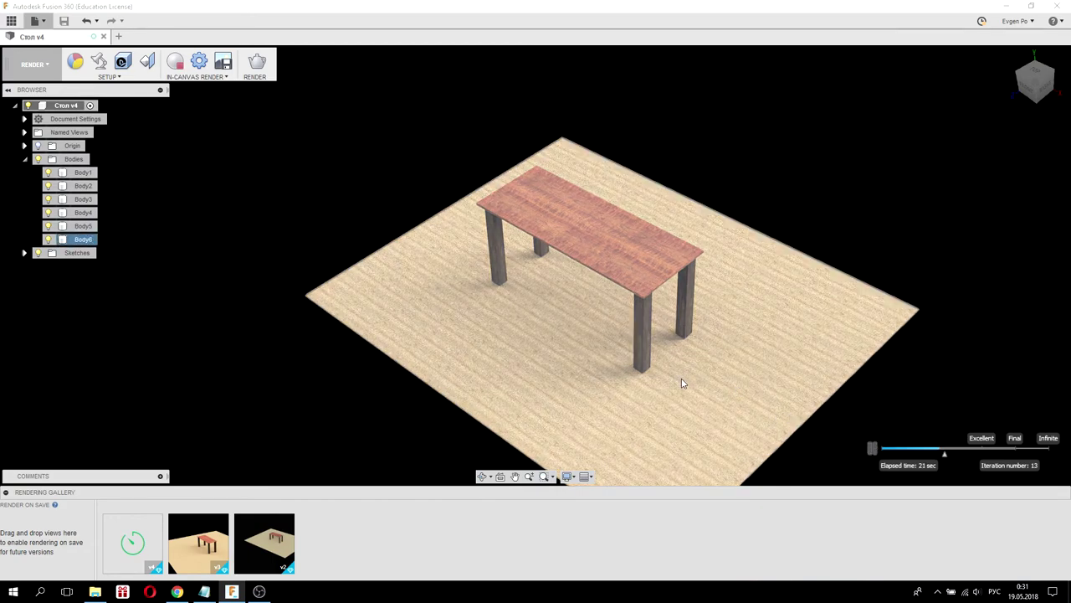
Orbit and zoom onto the reddish tabletop corner and dark legs as the render refines.
middle_click_drag(636, 374, 608, 344, "shift")
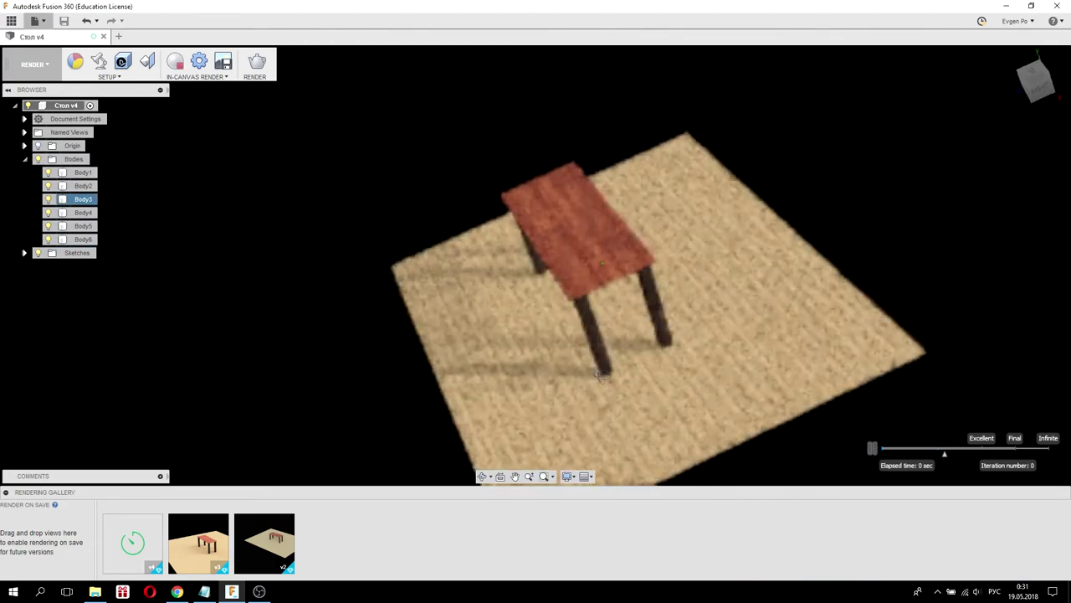
middle_click_drag(608, 344, 590, 254, "shift")
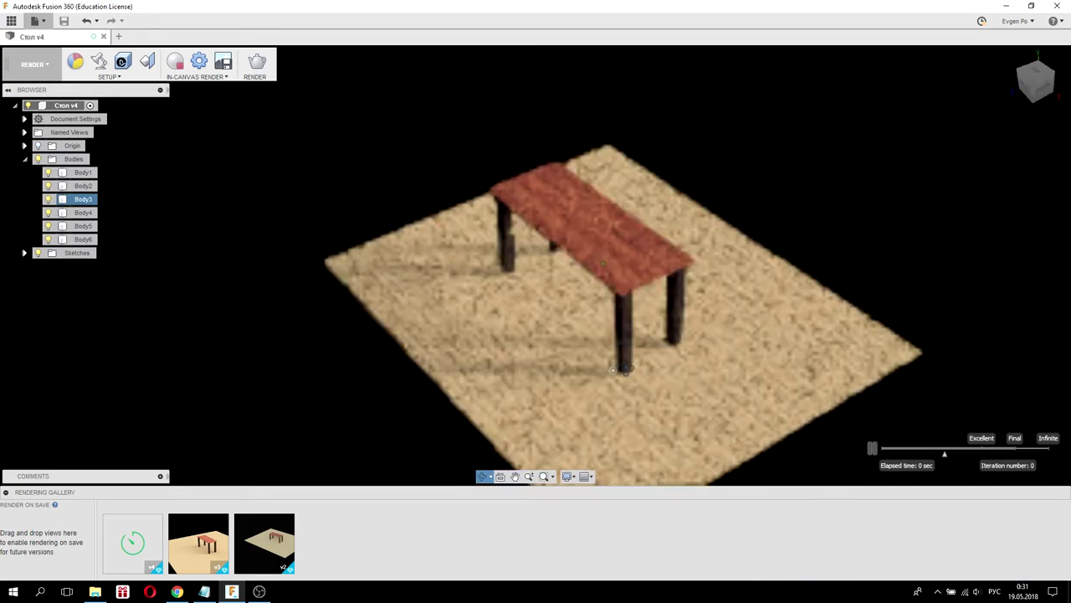
scroll(589, 254, "up", 5)
scroll(619, 317, "down", 5)
scroll(700, 339, "down", 3)
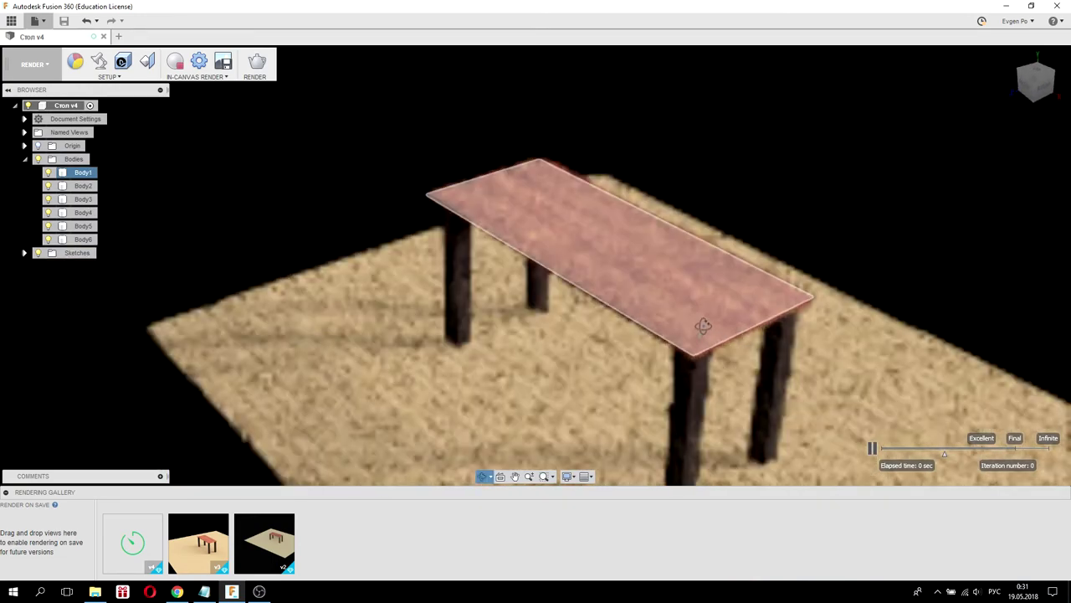
scroll(701, 330, "down", 3)
scroll(710, 382, "down", 2)
scroll(710, 381, "up", 5)
scroll(693, 333, "down", 2)
mouse_move(692, 333)
middle_mouse_down("shift")
mouse_move(680, 283)
mouse_move(686, 290)
middle_mouse_up("shift")
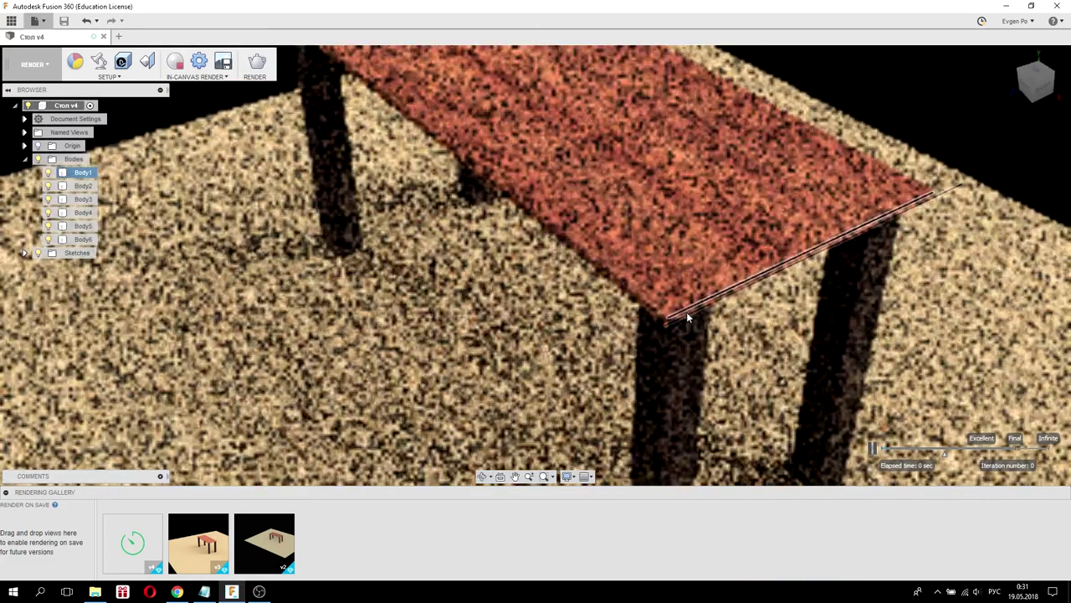
scroll(686, 310, "up", 3)
scroll(687, 315, "down", 3)
left_click(784, 363)
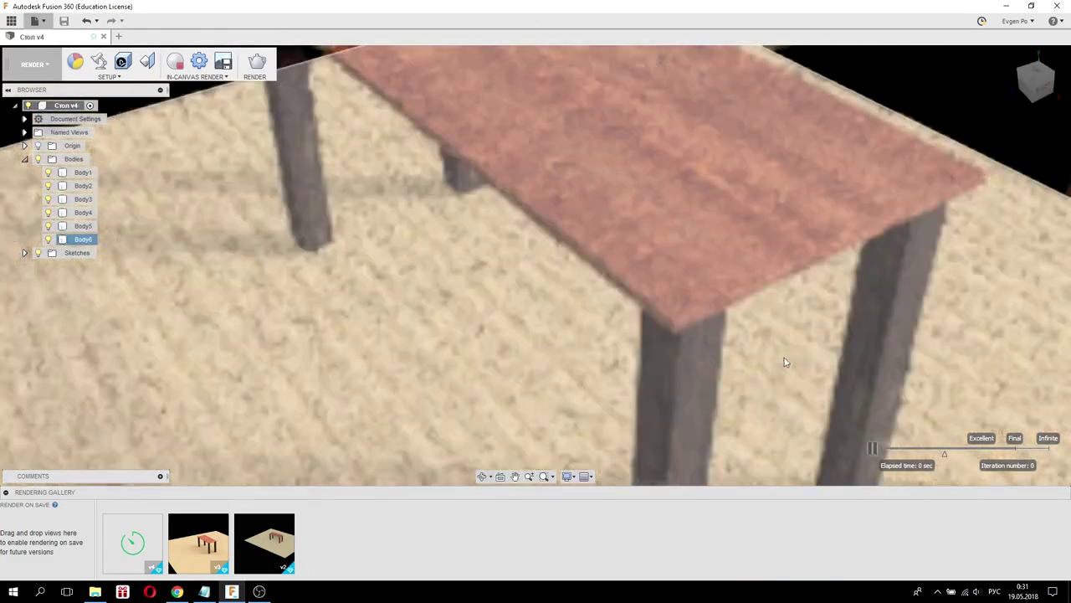
scroll(781, 358, "up", 4)
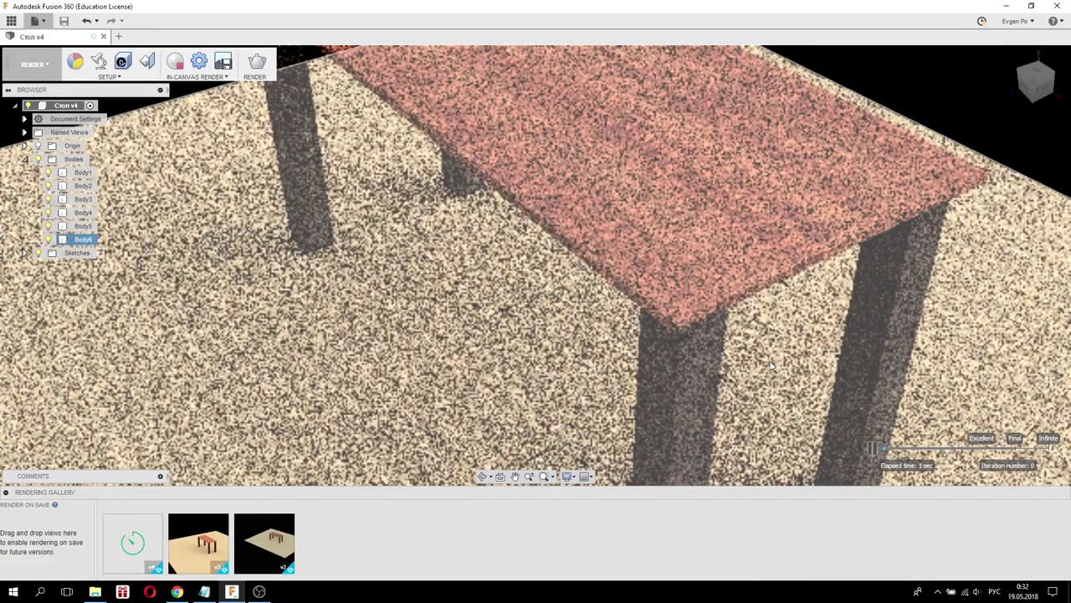